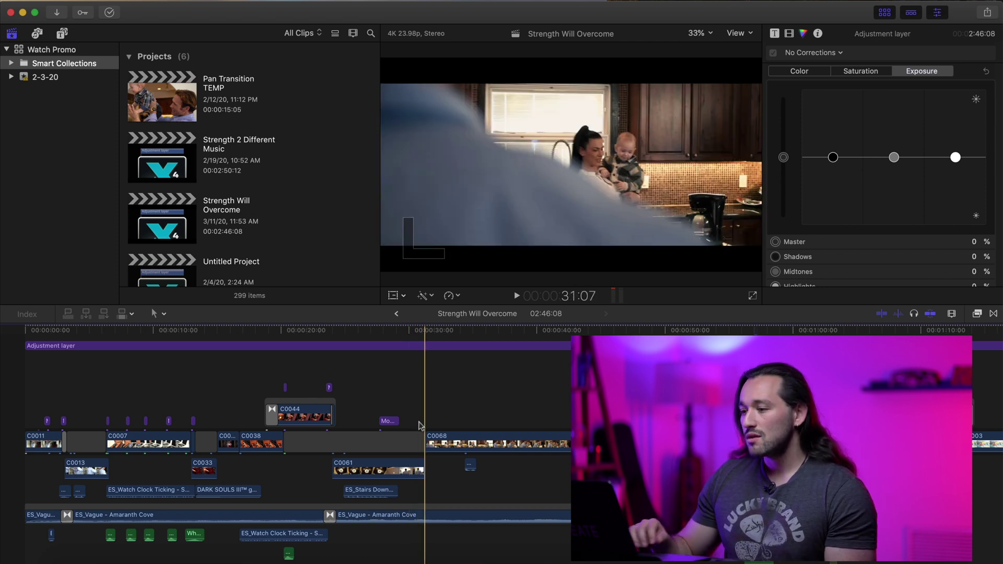
# - Create a new project named DEMO Project - Speed Ramp in the 2-3-20 event
pyautogui.click(104, 2)
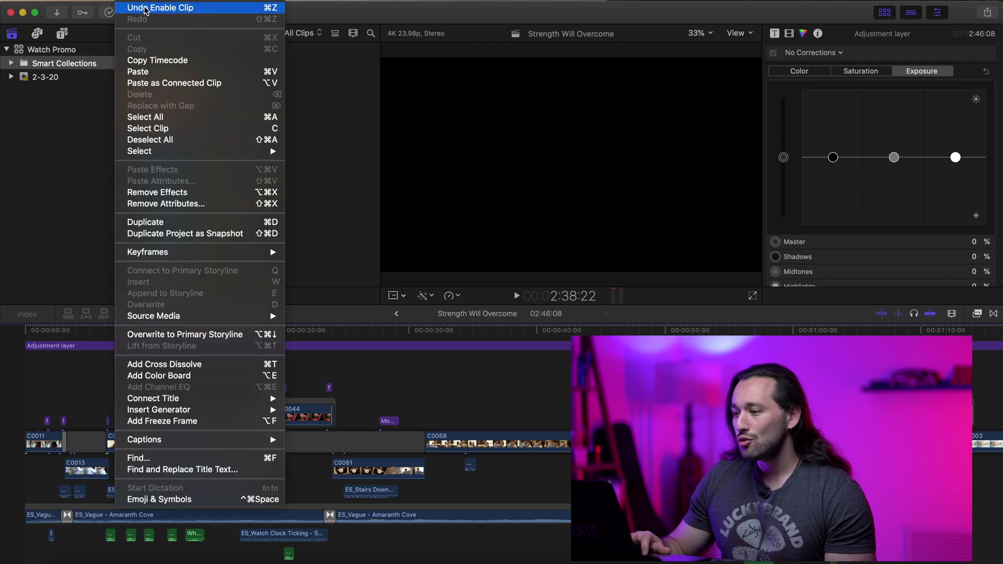
pyautogui.moveTo(120, 7)
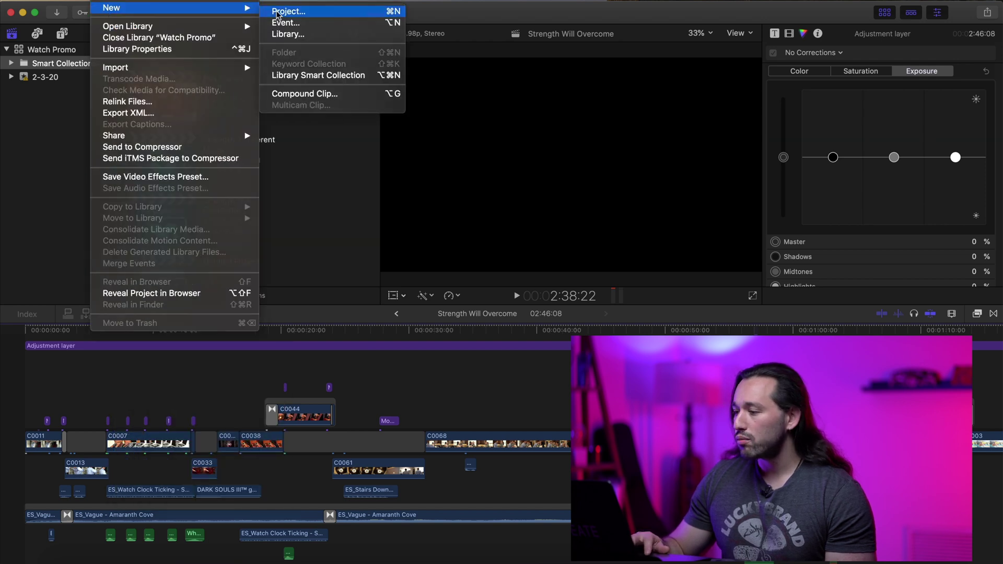
pyautogui.click(287, 10)
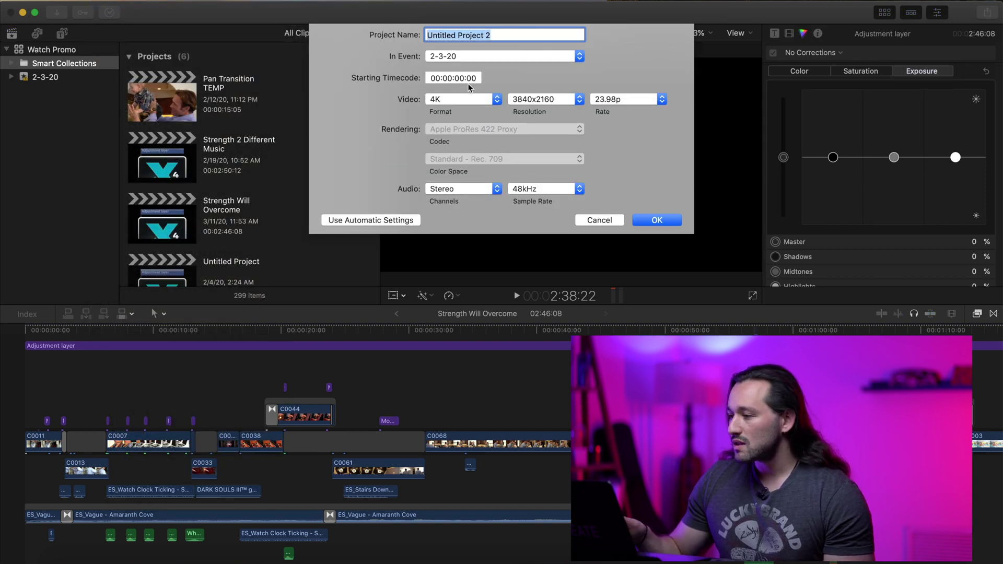
pyautogui.click(519, 40)
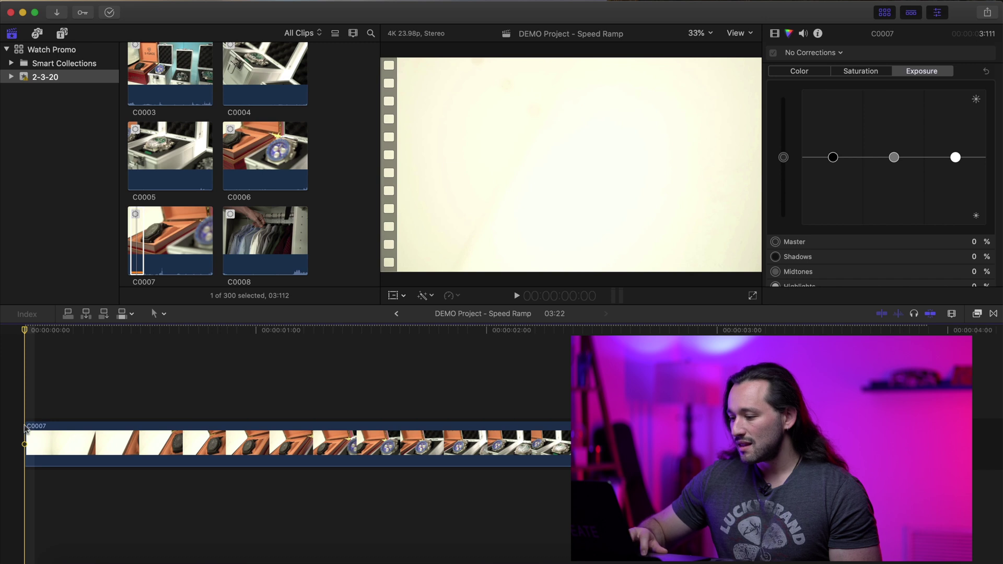
# - Set the custom speed rate of the C0007 clip to 80%
pyautogui.click(223, 444)
pyautogui.click(458, 297)
pyautogui.click(459, 297)
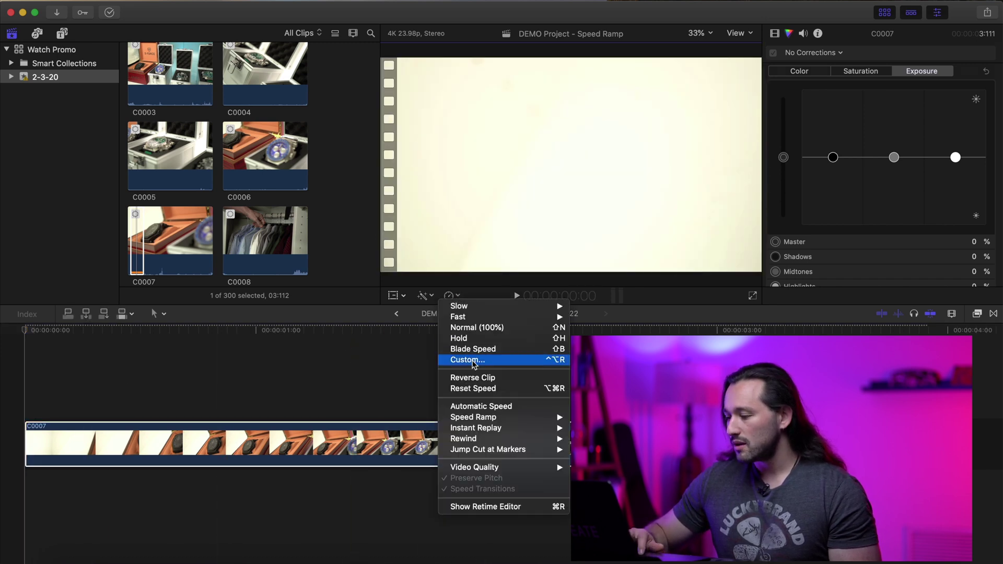
pyautogui.click(472, 359)
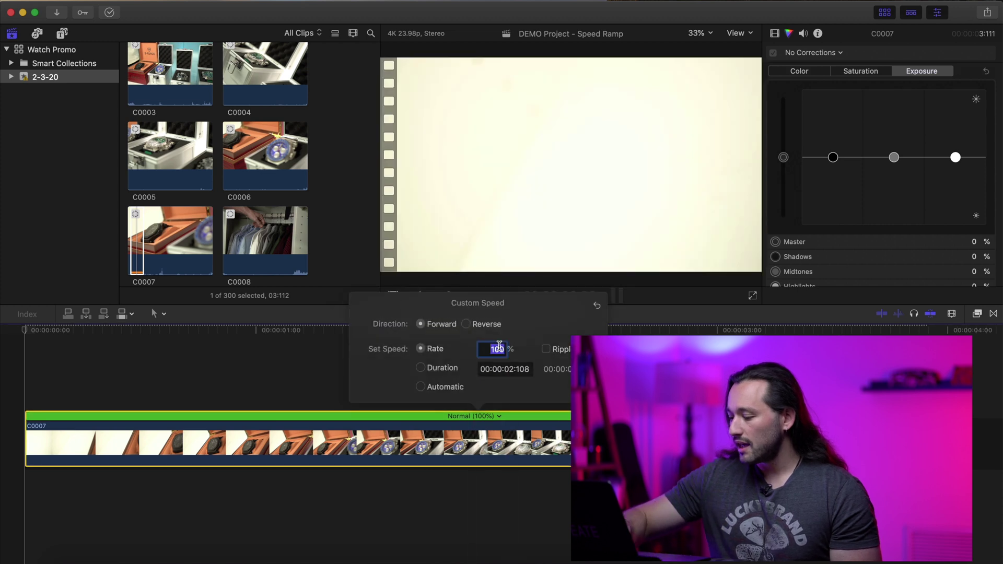
pyautogui.write('80')
pyautogui.press('Return')
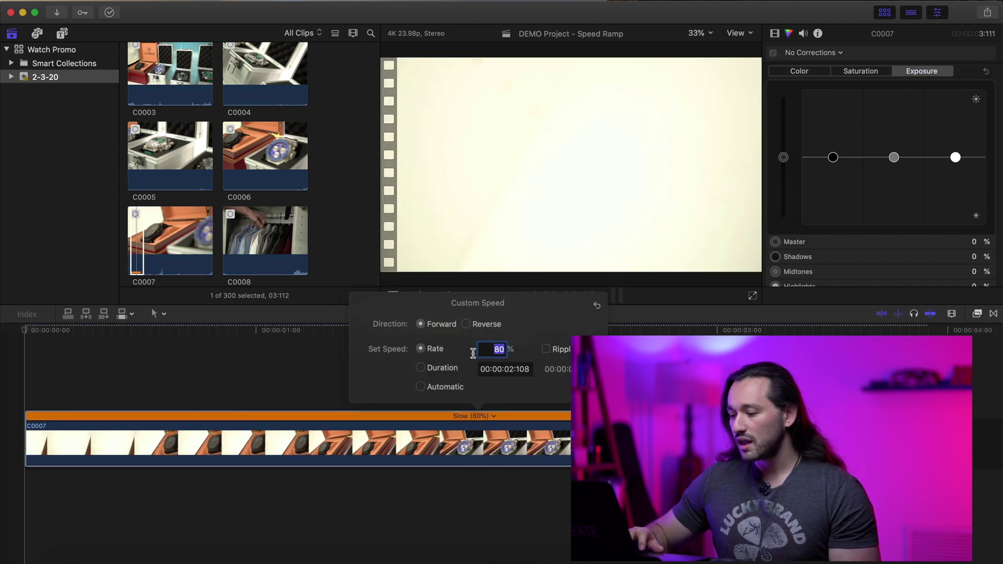
pyautogui.click(321, 388)
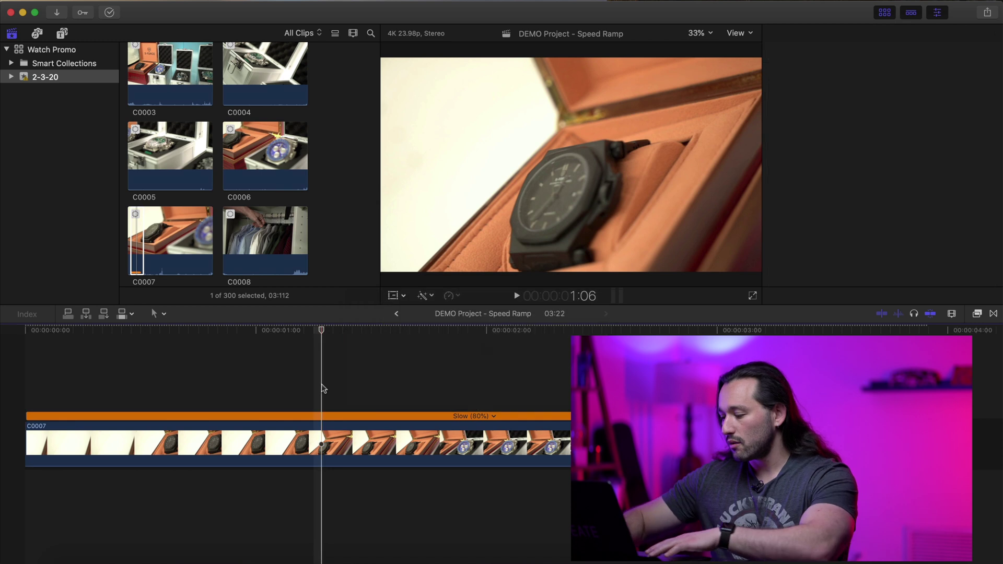
# - Extend the end of the slowed C0007 clip to a duration of about 4:14
pyautogui.press('super+minus')
pyautogui.press('super+minus')
pyautogui.moveTo(256, 440); pyautogui.dragTo(287, 435)
# - Play the slowed C0007 clip from the start of the timeline to its end
pyautogui.click(3, 380)
pyautogui.press('super+4')
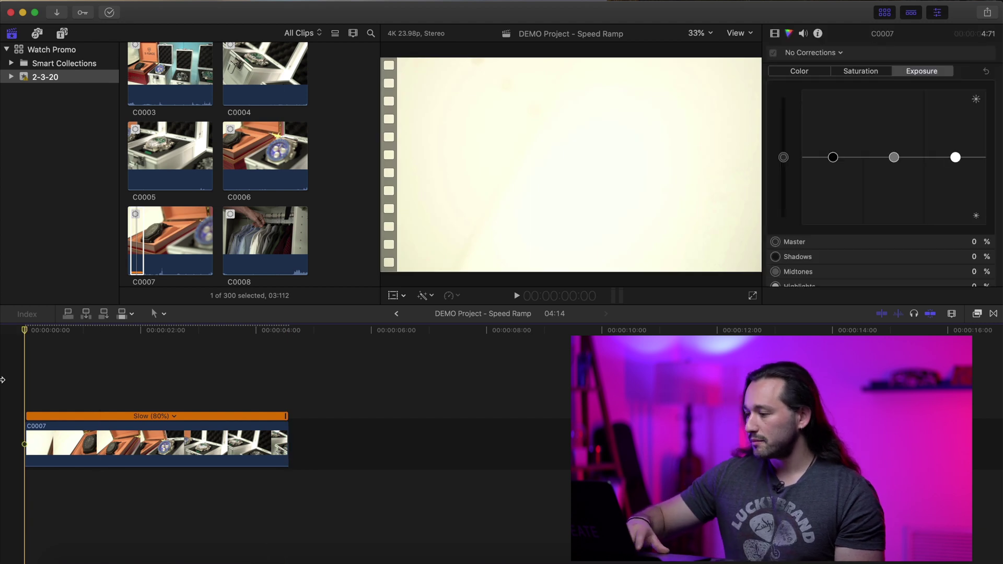
pyautogui.press('space')
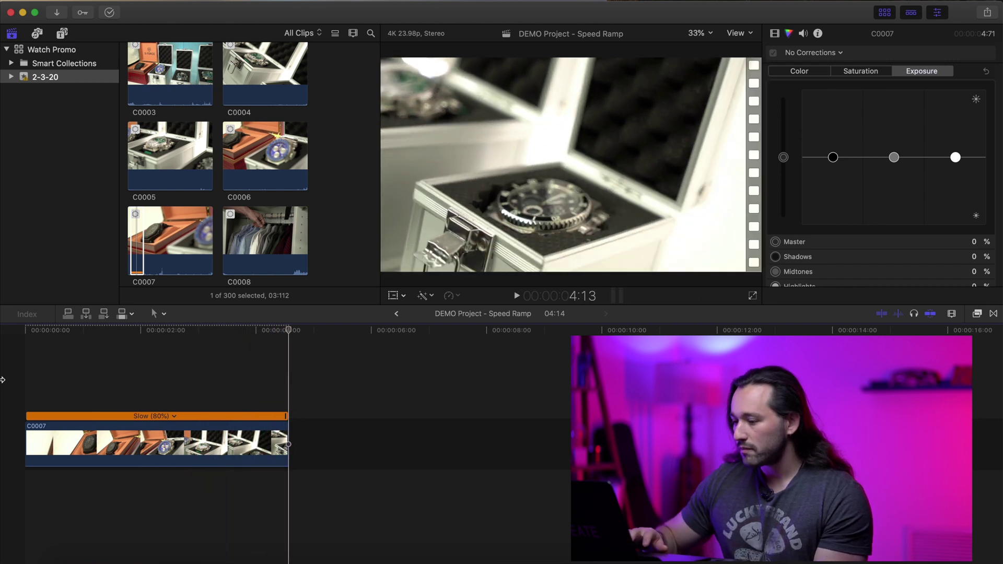
pyautogui.press('space')
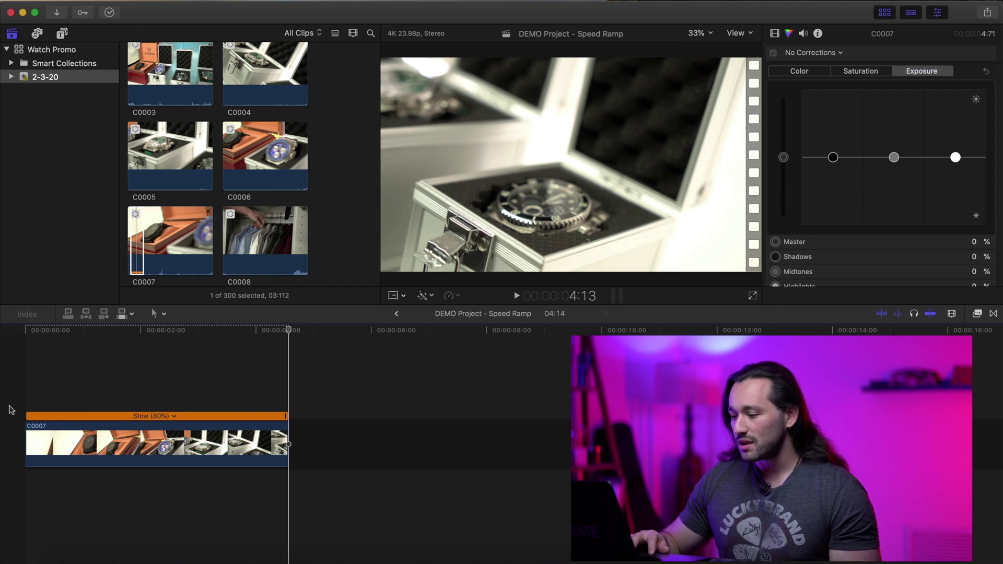
# - Set the custom speed rate of the C0007 clip to 20%
pyautogui.click(69, 434)
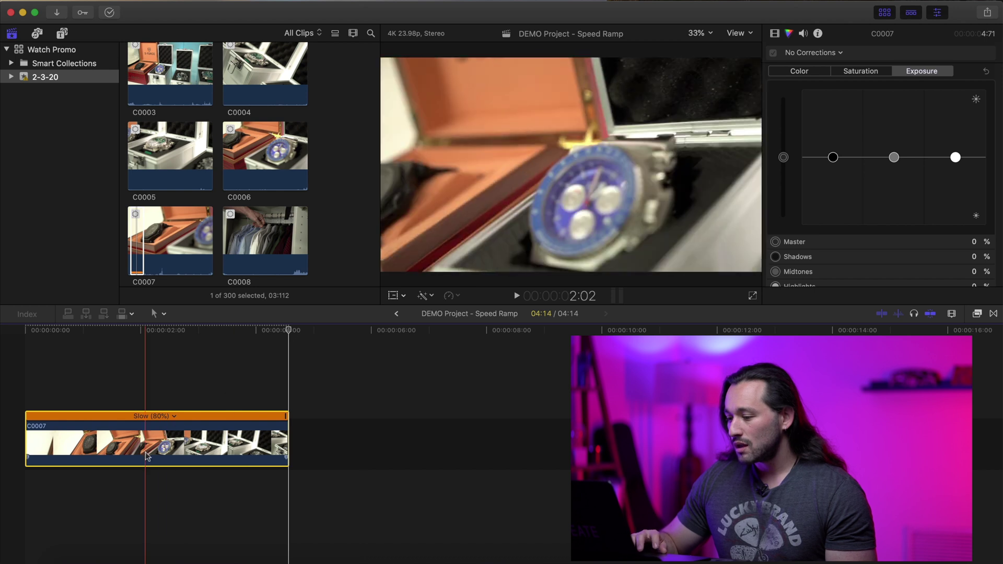
pyautogui.click(459, 297)
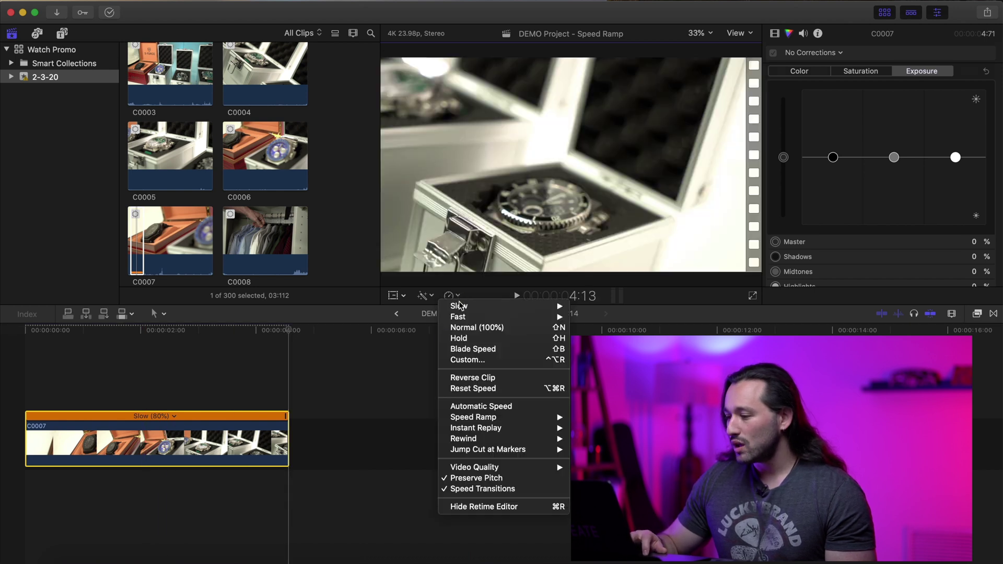
pyautogui.click(484, 360)
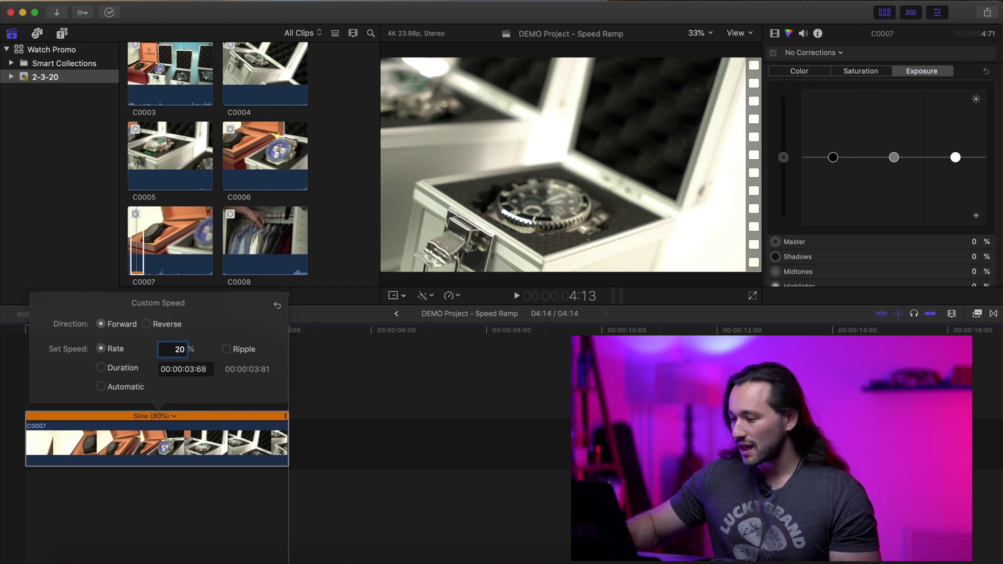
pyautogui.press('Return')
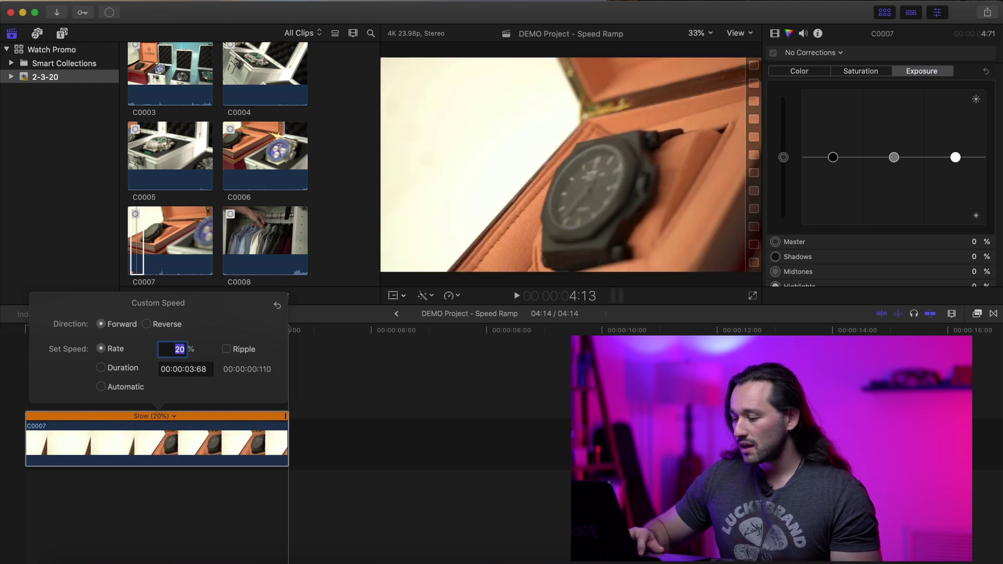
# - Extend the end of the 20% speed C0007 clip to a duration of about 21:14
pyautogui.moveTo(302, 444); pyautogui.dragTo(655, 444)
pyautogui.press('super+minus')
pyautogui.press('super+minus')
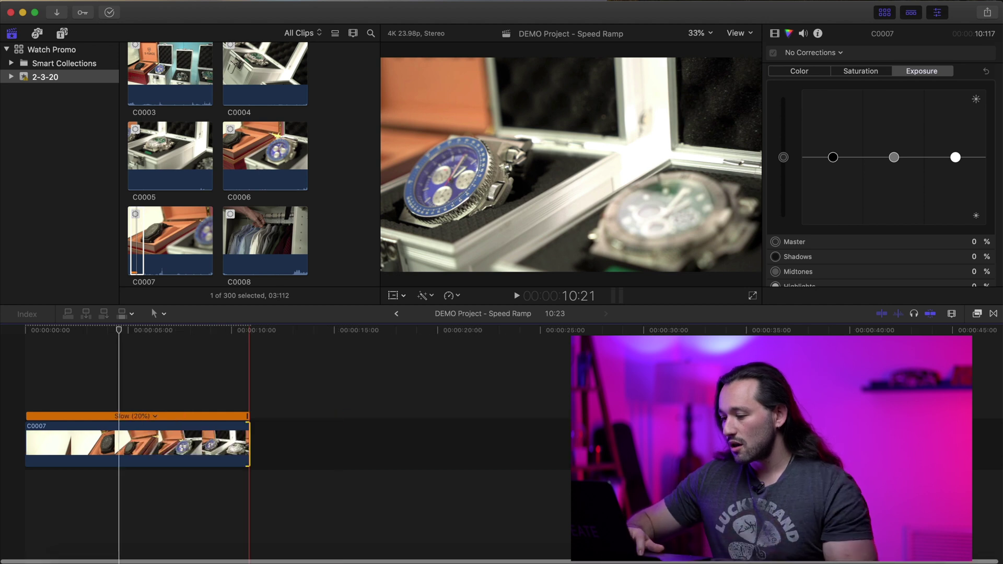
pyautogui.moveTo(249, 441); pyautogui.dragTo(452, 446)
# - Play the full 20% speed clip from the start and return to the beginning
pyautogui.press('Home')
pyautogui.press('space')
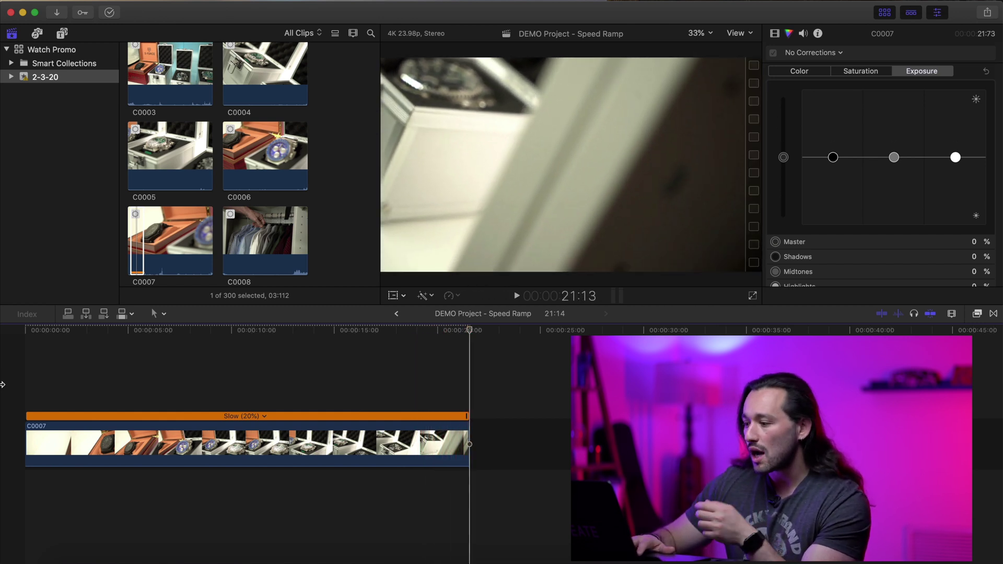
pyautogui.press('Home')
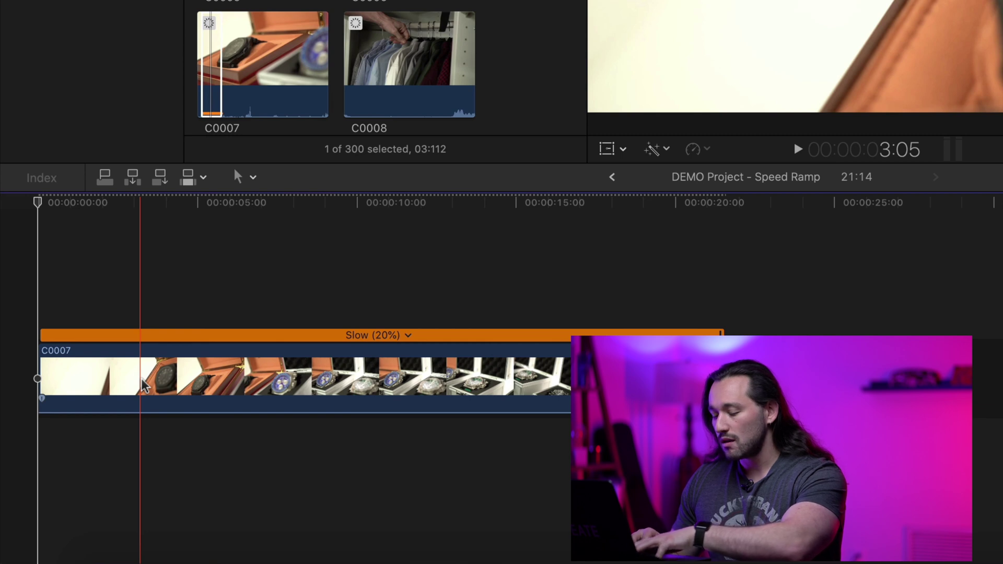
# - Blade the C0007 clip's speed at about 3:05 and set the first segment to Fast 4x
pyautogui.hotkey('shift', 'b')
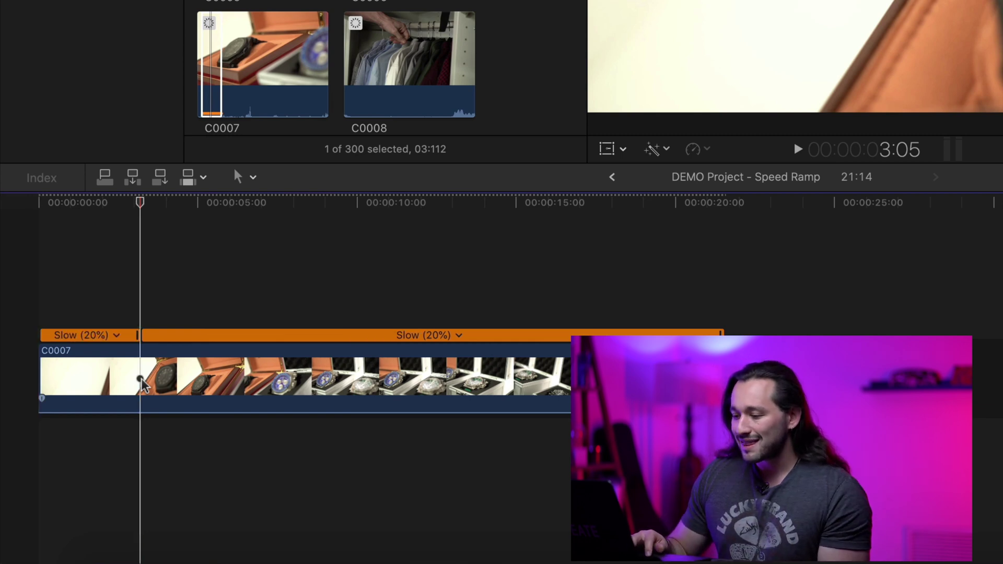
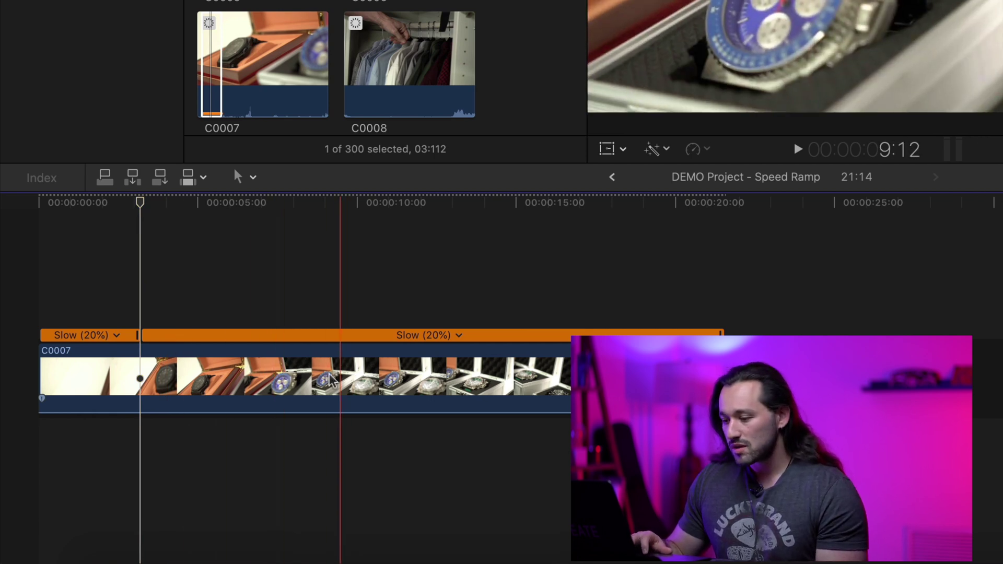
pyautogui.click(117, 335)
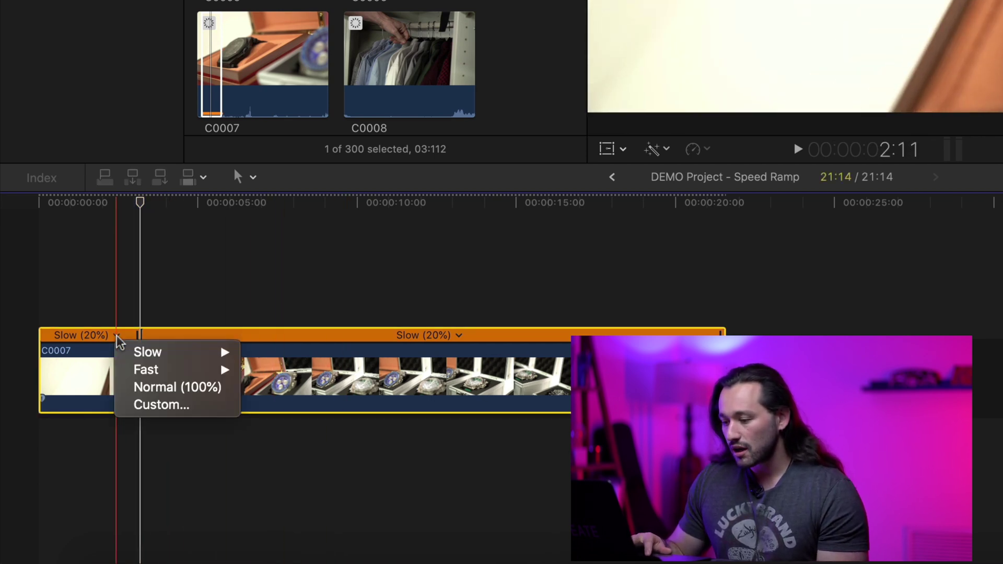
pyautogui.moveTo(143, 372)
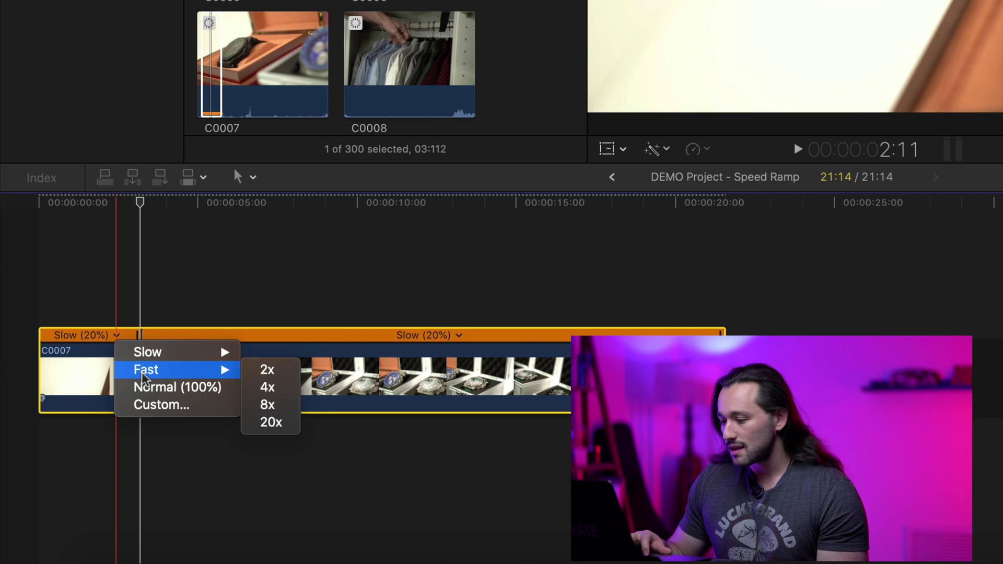
pyautogui.click(255, 391)
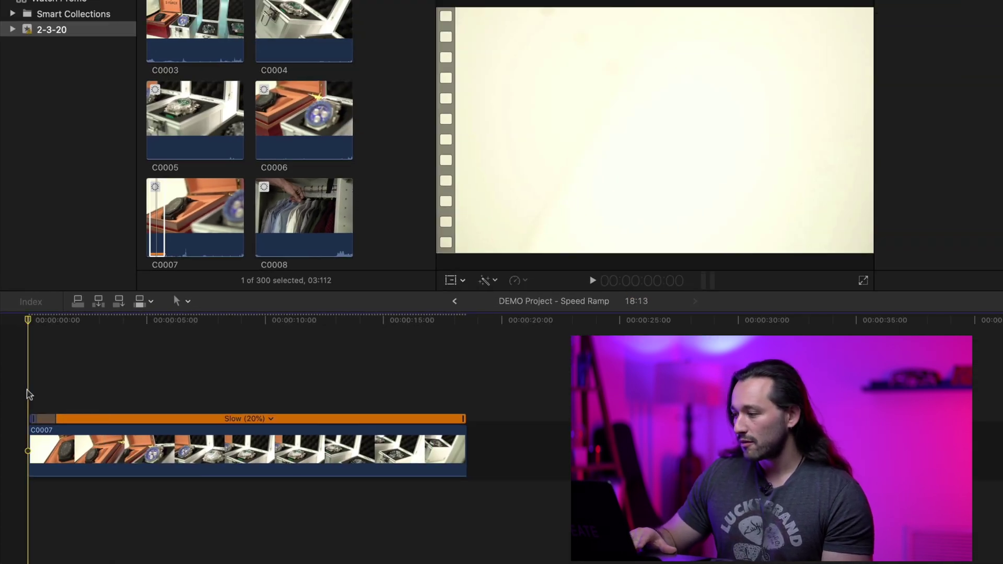
# - Replay the opening of the clip several times to review the transition from fast to slow motion
pyautogui.press('space')
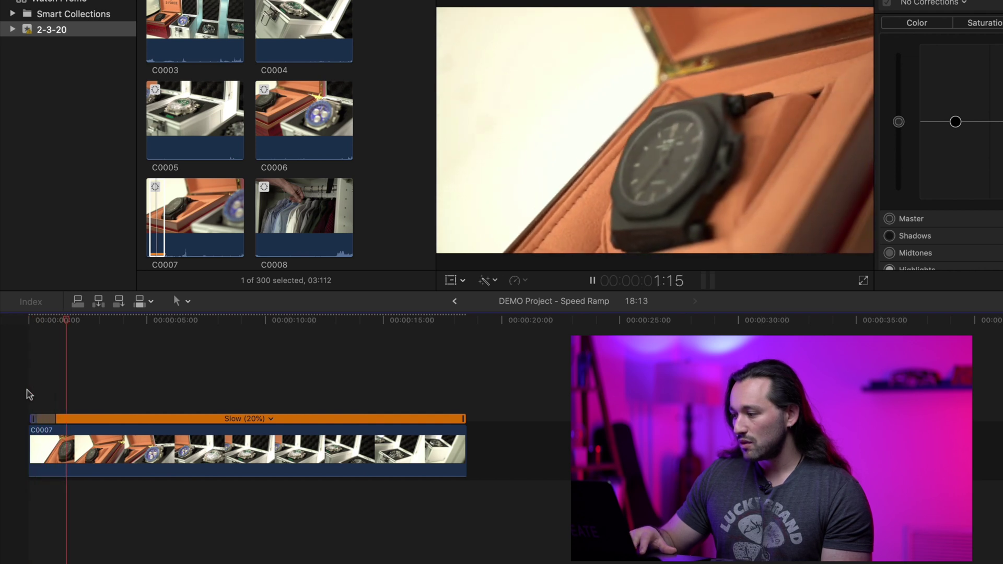
pyautogui.press('space')
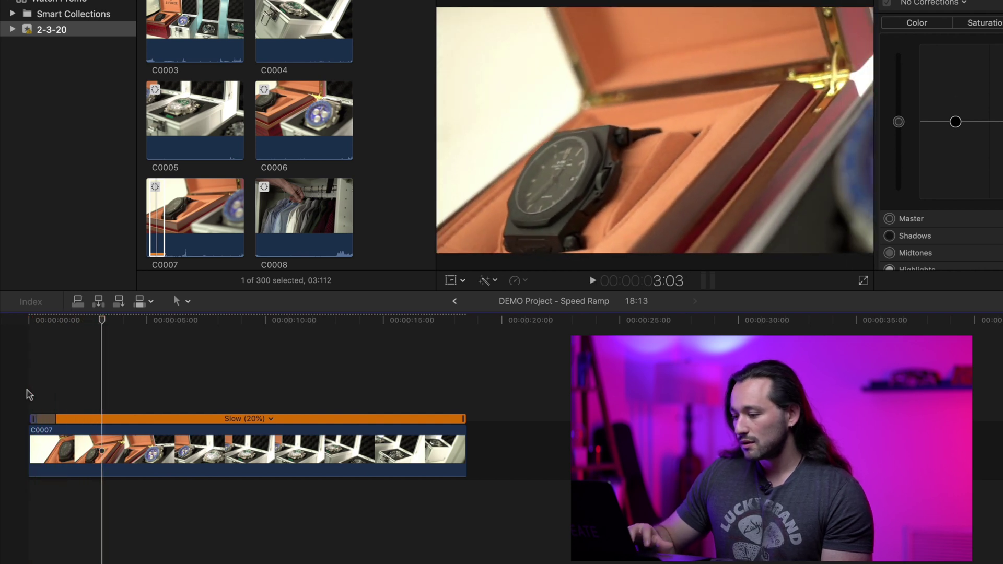
pyautogui.press('Home')
pyautogui.press('space')
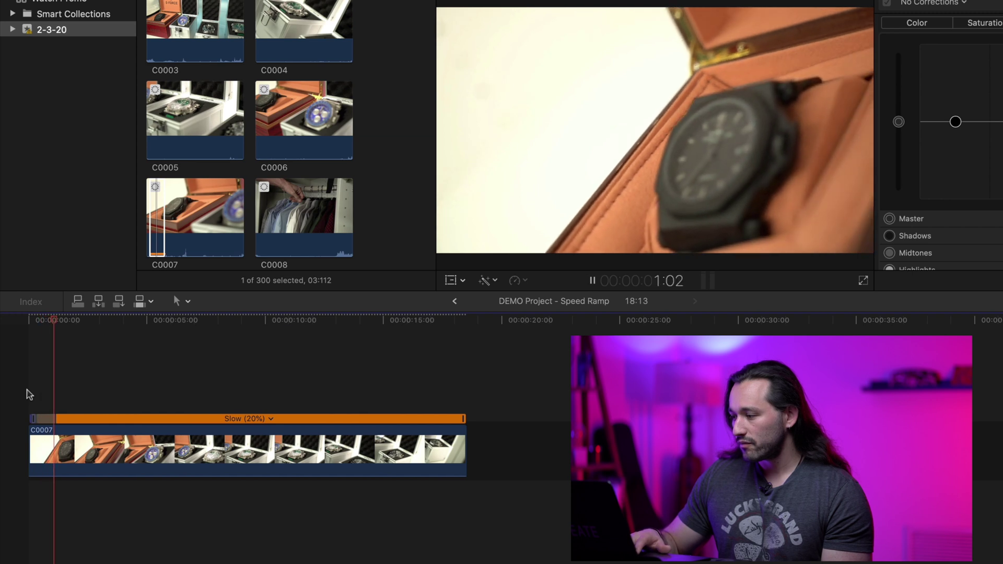
pyautogui.press('space')
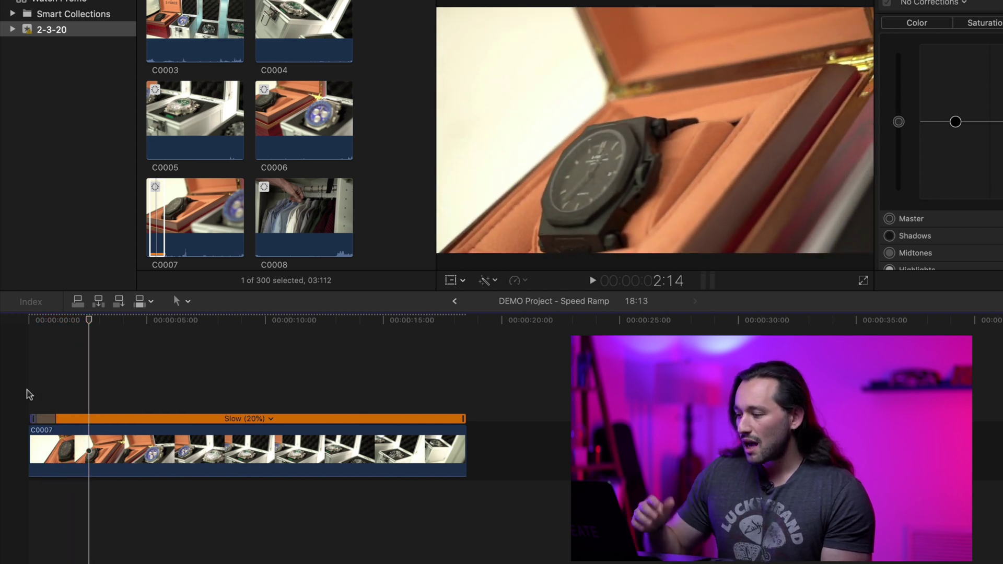
pyautogui.press('Home')
pyautogui.press('space')
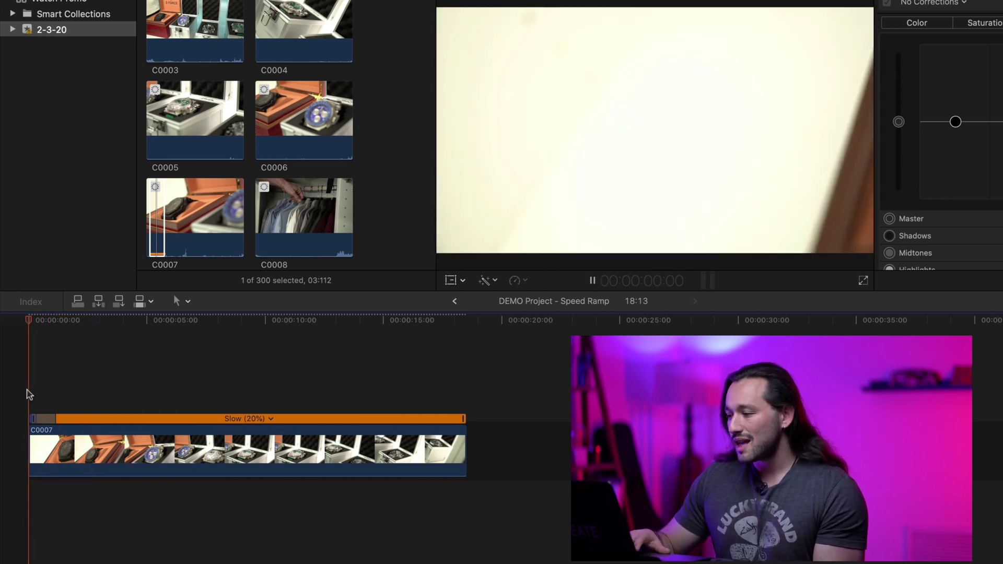
pyautogui.press('space')
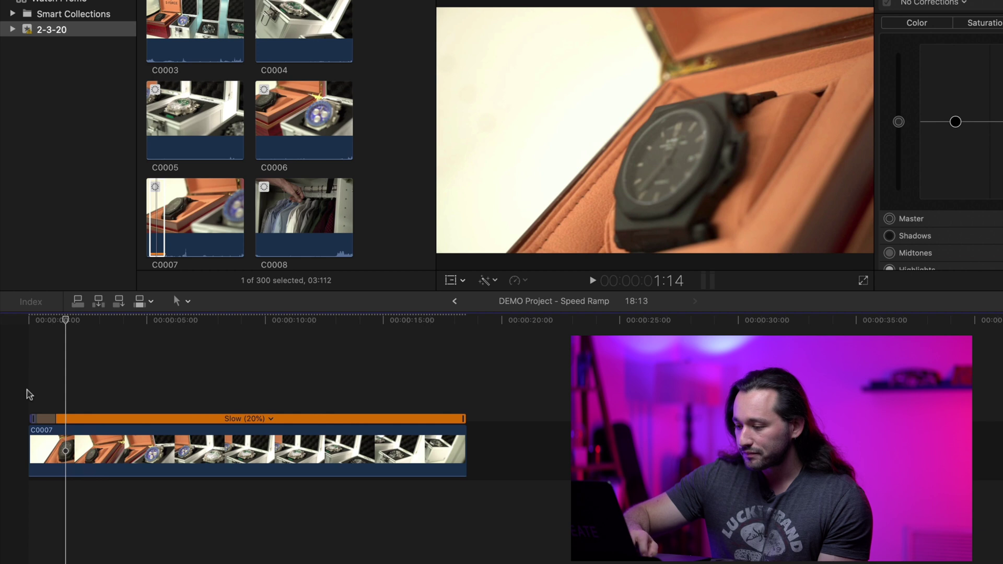
# - Blade the C0007 clip's speed at about 5:13 and set the first segment to Fast 4x, checking the ramp in playback
pyautogui.hotkey('shift', 'b')
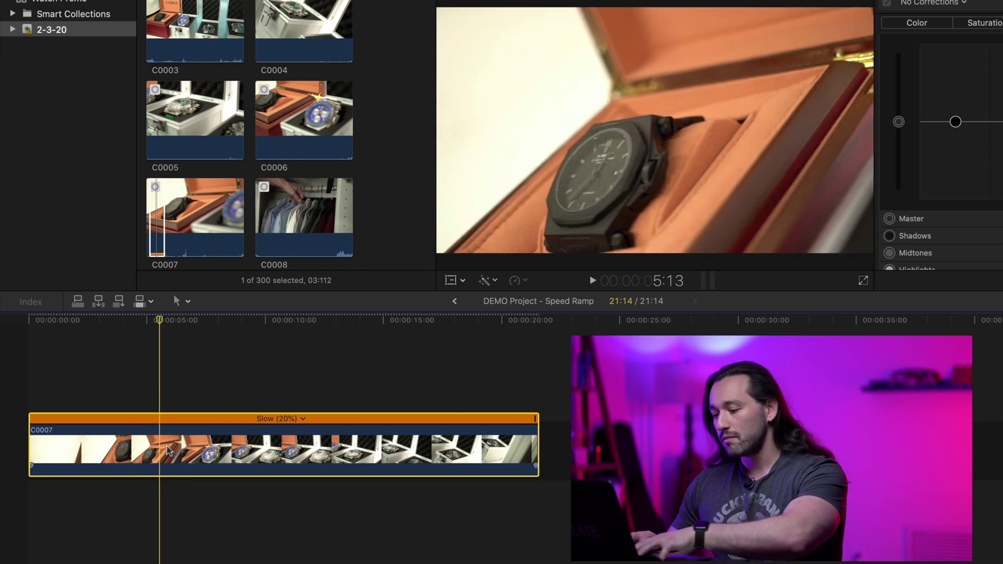
pyautogui.hotkey('shift', 'b')
pyautogui.click(115, 420)
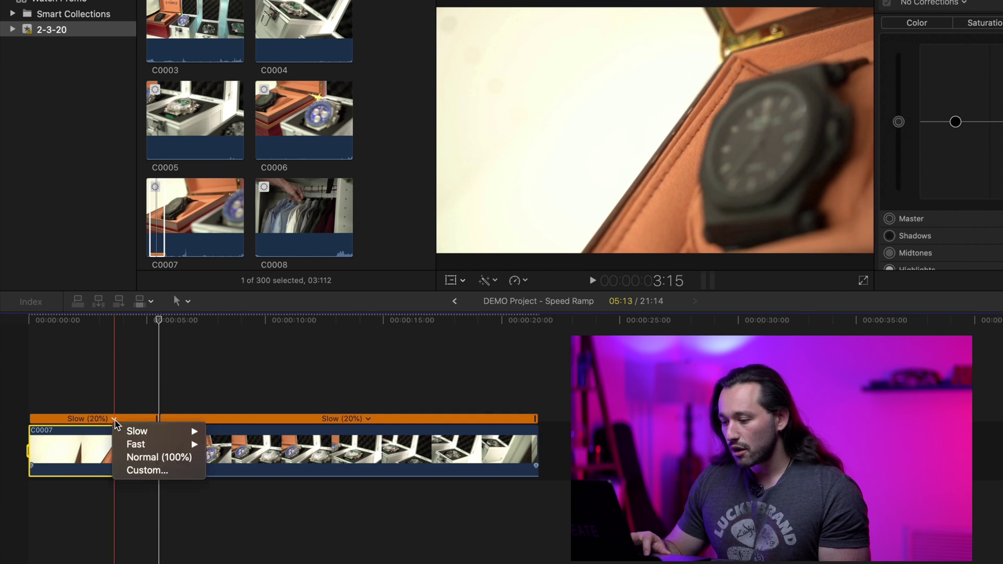
pyautogui.moveTo(136, 444)
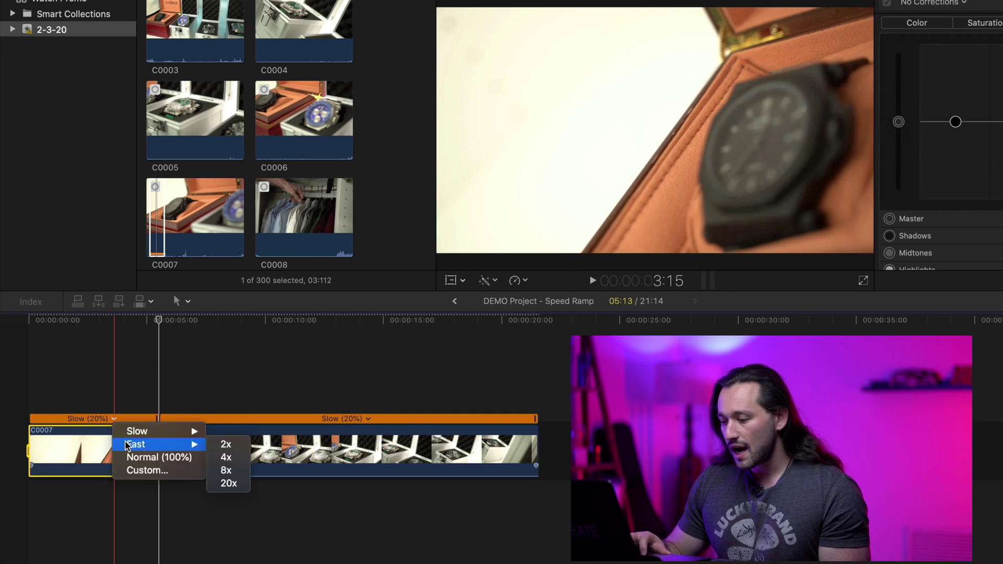
pyautogui.click(226, 457)
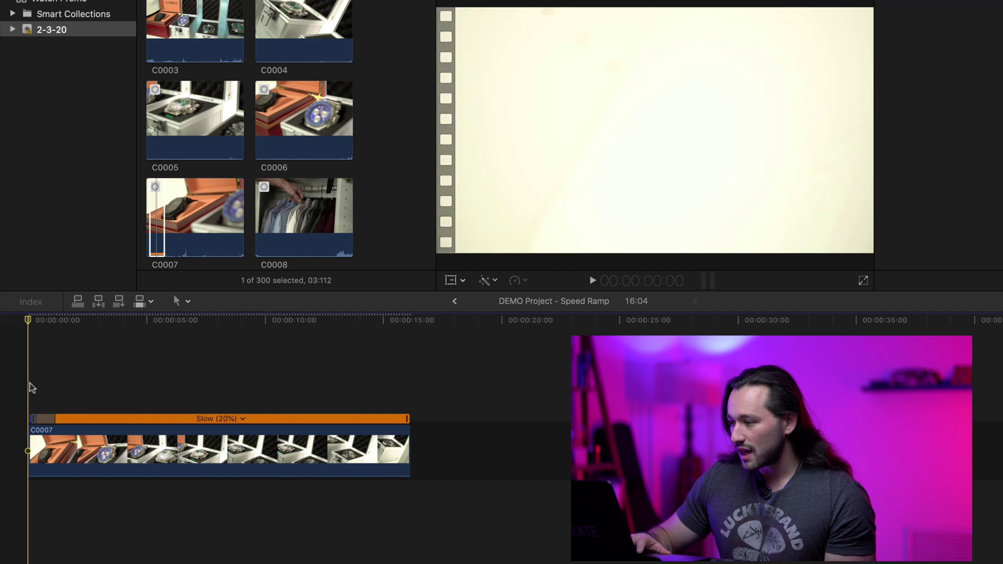
pyautogui.press('space')
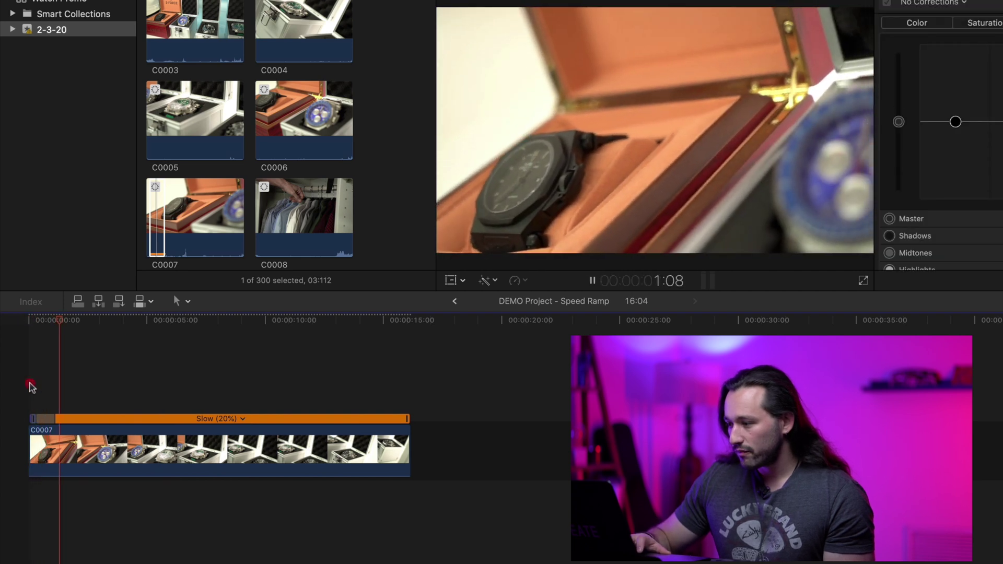
pyautogui.press('space')
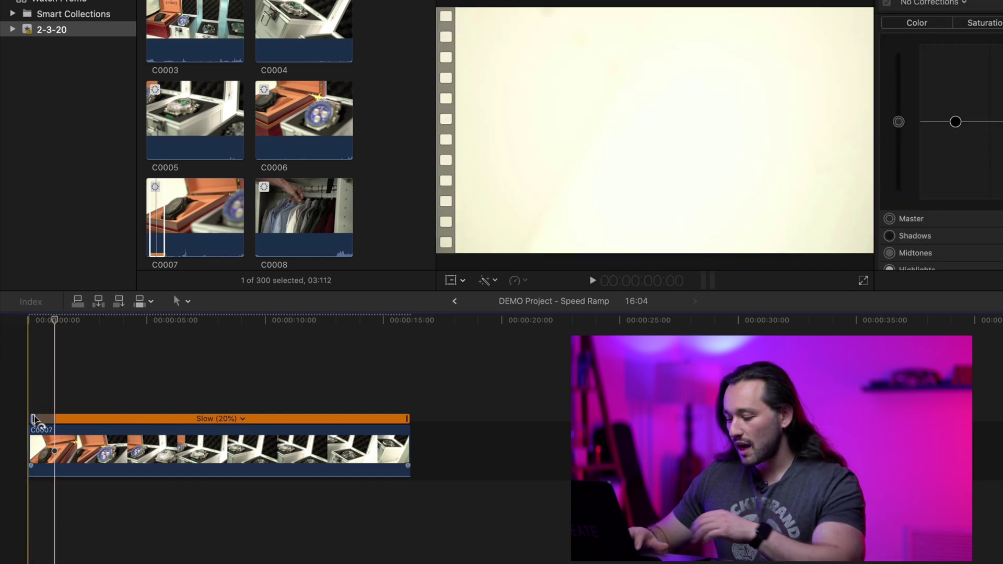
# - Adjust the length of the C0007 clip's first fast segment with its retiming handle at the end of the segment
pyautogui.press('super+equal')
pyautogui.press('super+equal')
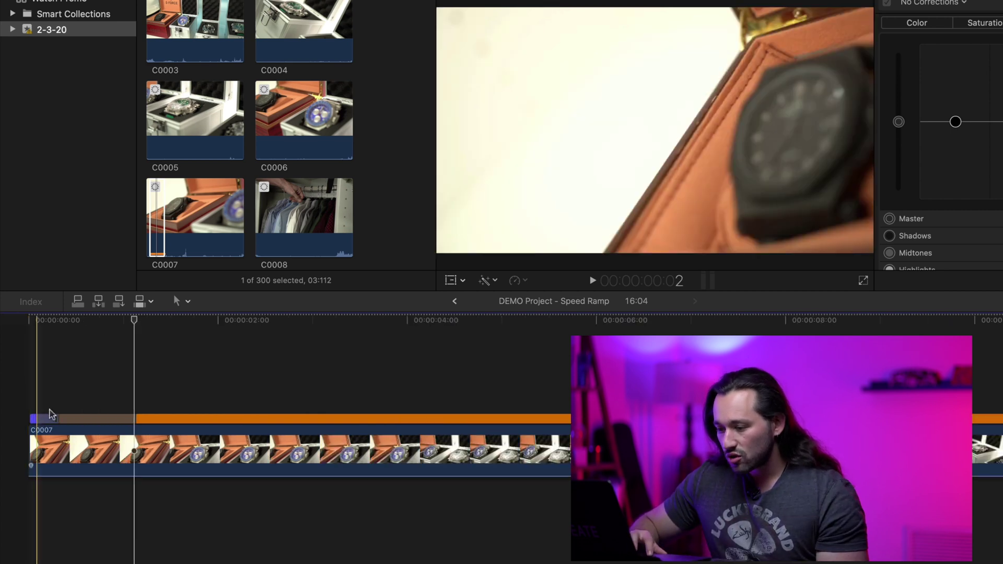
pyautogui.press('super+equal')
pyautogui.press('super+equal')
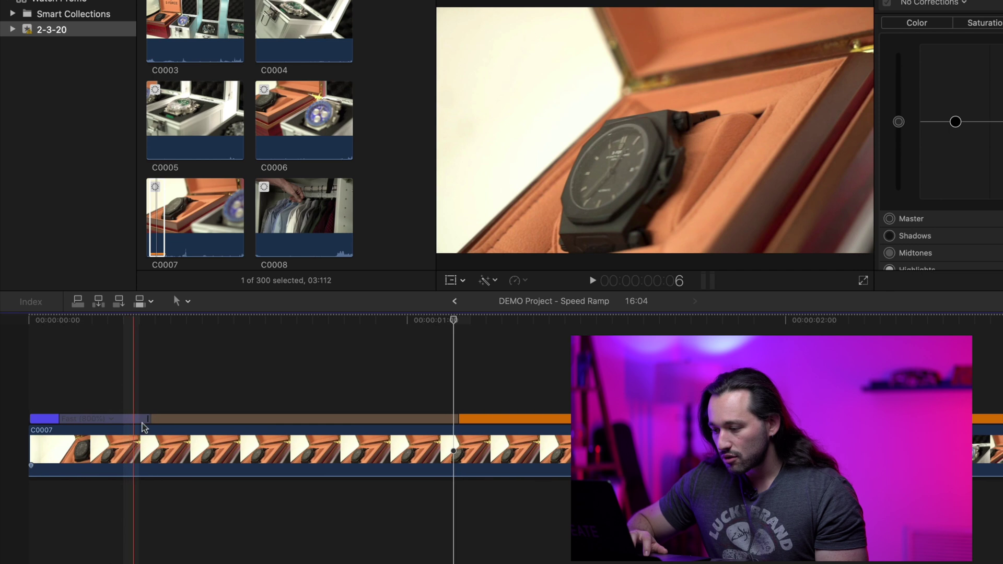
pyautogui.moveTo(157, 418); pyautogui.dragTo(313, 432)
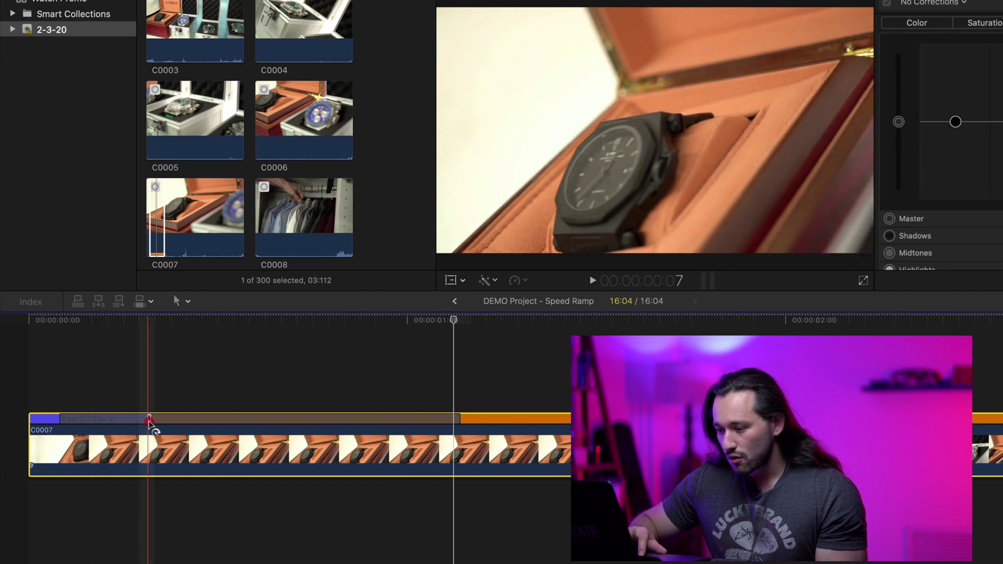
pyautogui.moveTo(149, 422); pyautogui.dragTo(183, 426)
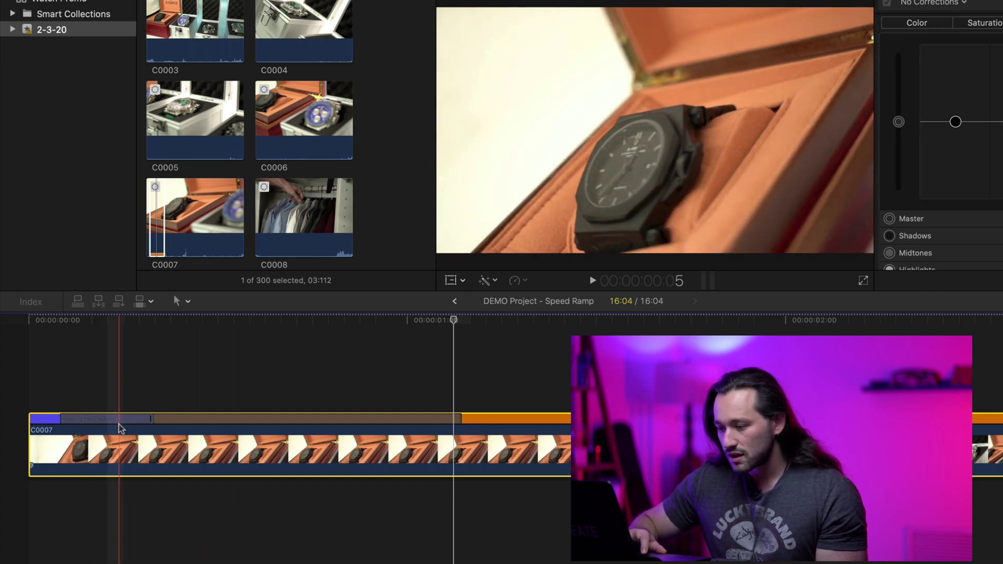
# - Set the custom speed rate of C0007's first segment to 500% and replay the ramp from the beginning
pyautogui.click(113, 420)
pyautogui.click(144, 469)
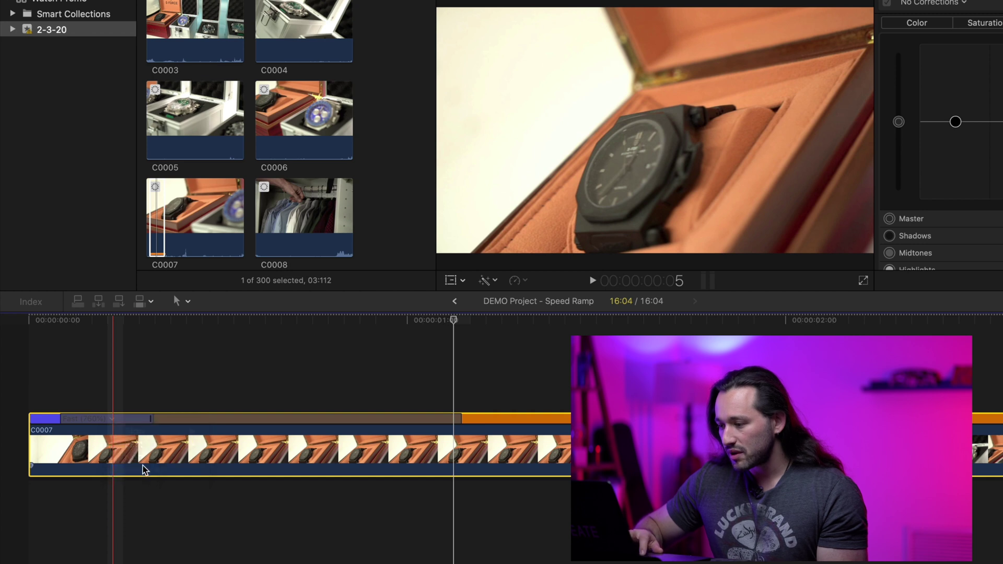
pyautogui.doubleClick(179, 342)
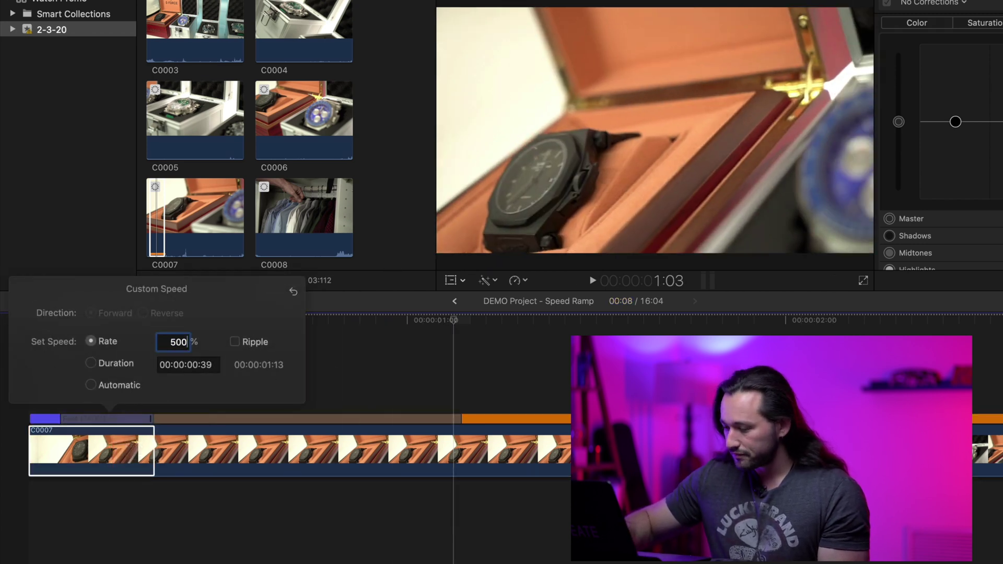
pyautogui.press('Return')
pyautogui.press('Home')
pyautogui.click(4, 391)
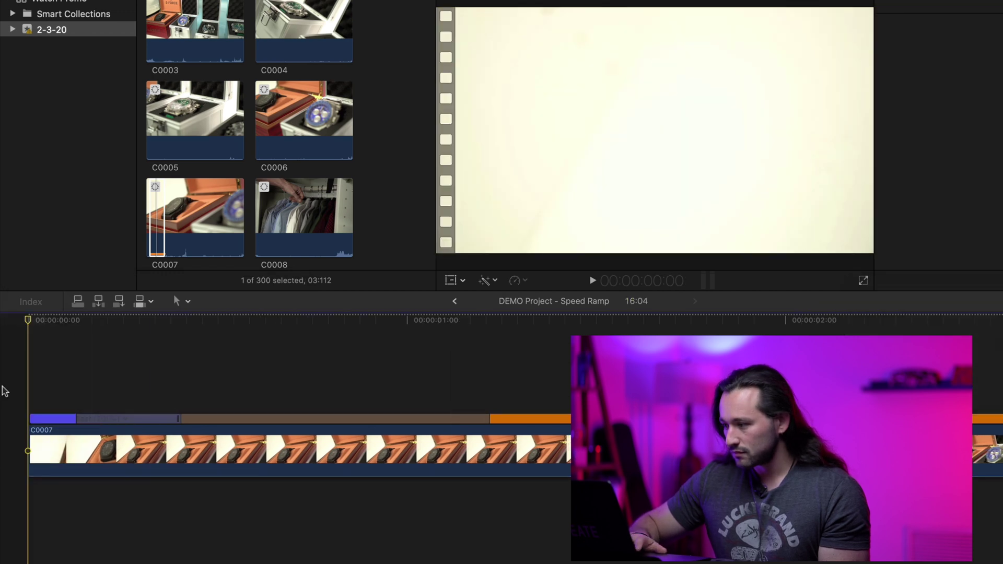
pyautogui.press('space')
pyautogui.press('Home')
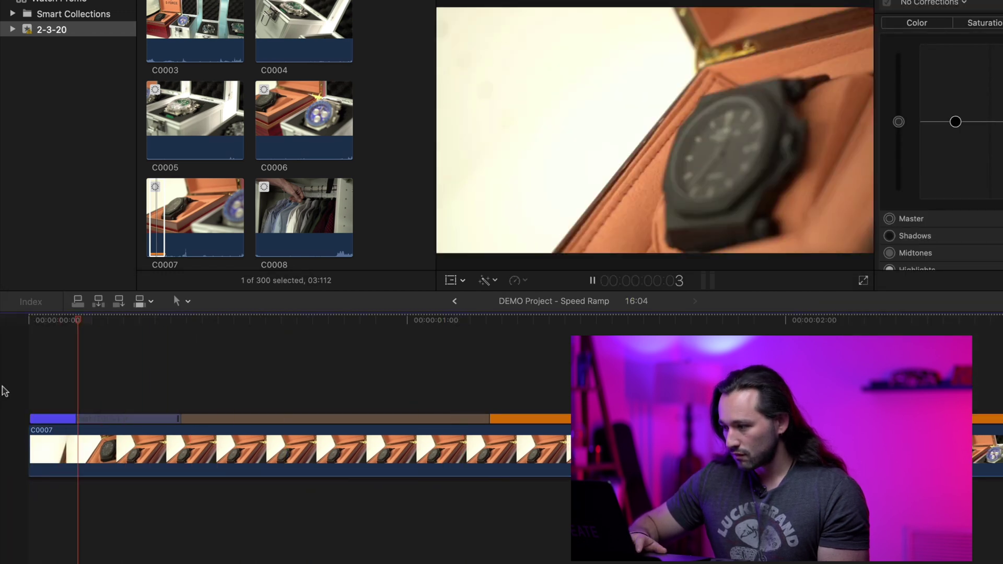
pyautogui.press('Home')
pyautogui.press('space')
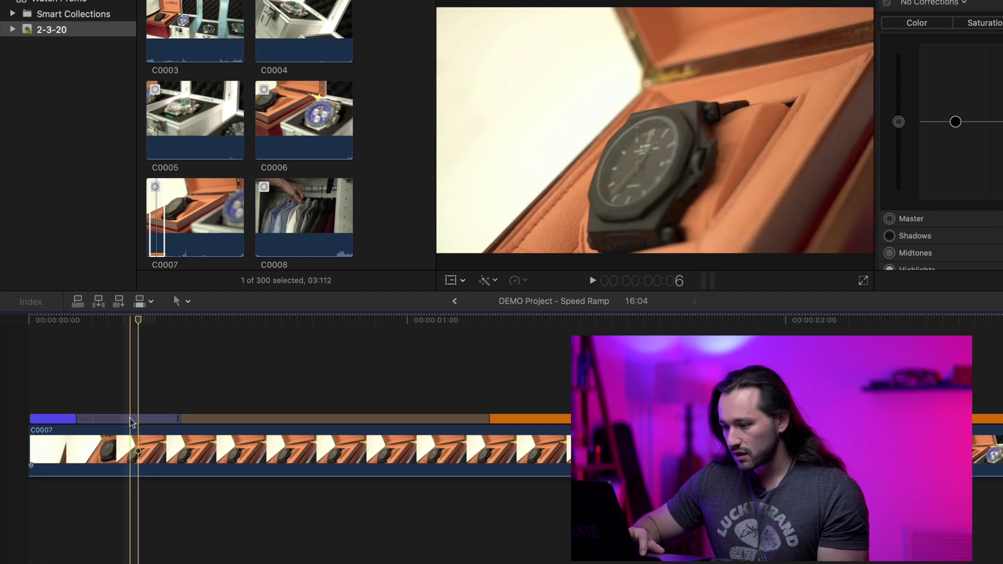
# - Set the custom speed rate of C0007's first segment to 400% and replay the ramp from the beginning
pyautogui.click(130, 419)
pyautogui.click(158, 470)
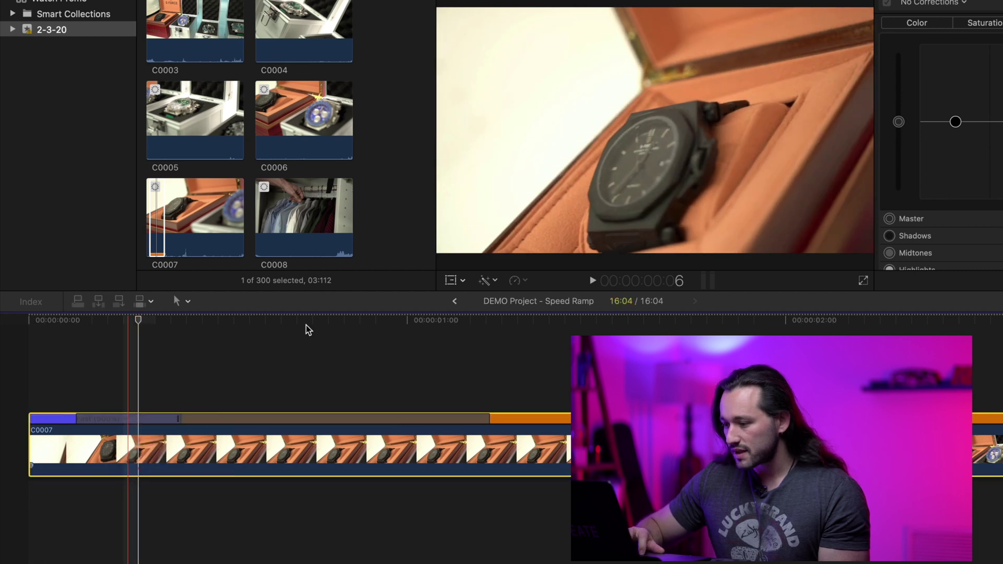
pyautogui.click(179, 343)
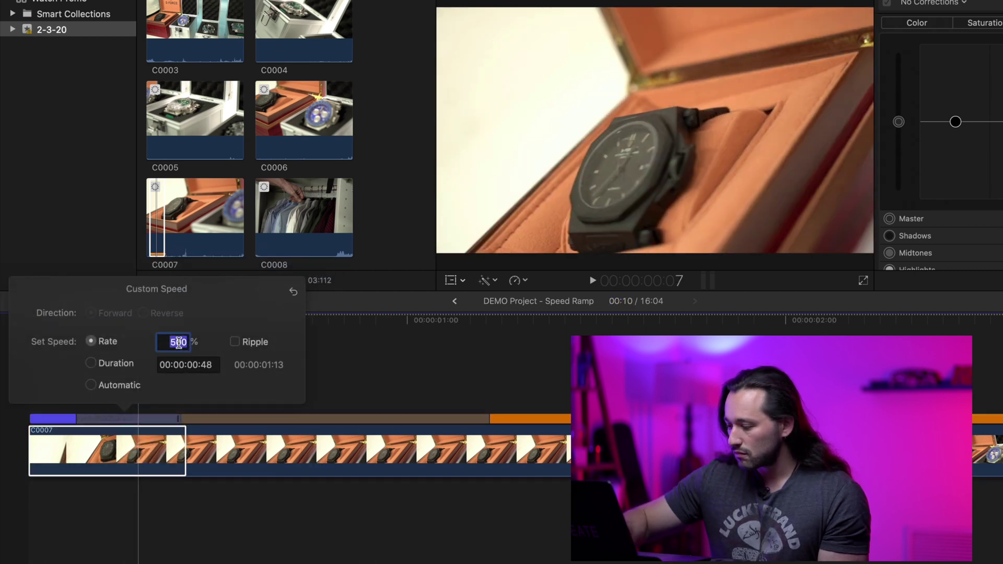
pyautogui.press('Return')
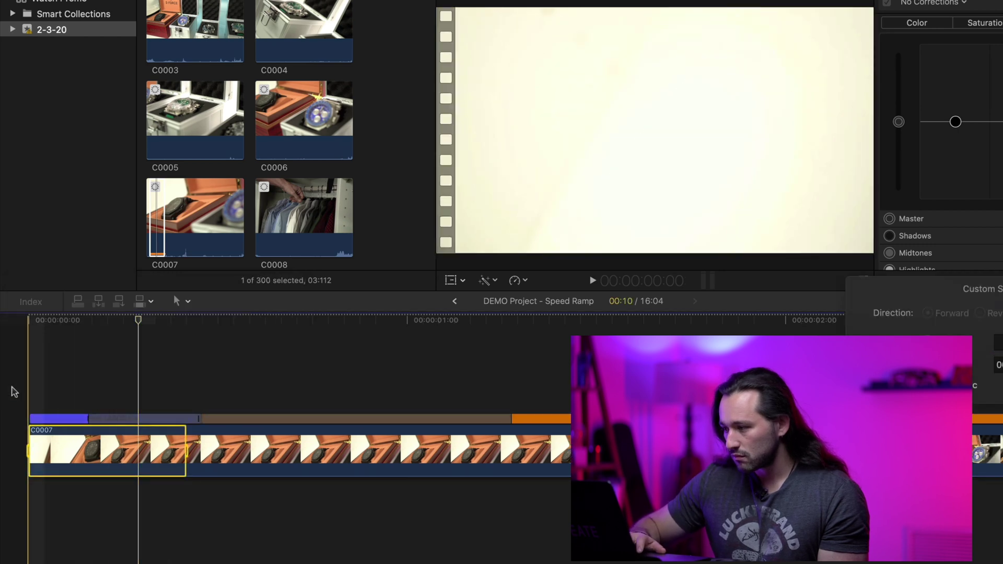
pyautogui.press('Home')
pyautogui.press('space')
pyautogui.press('space')
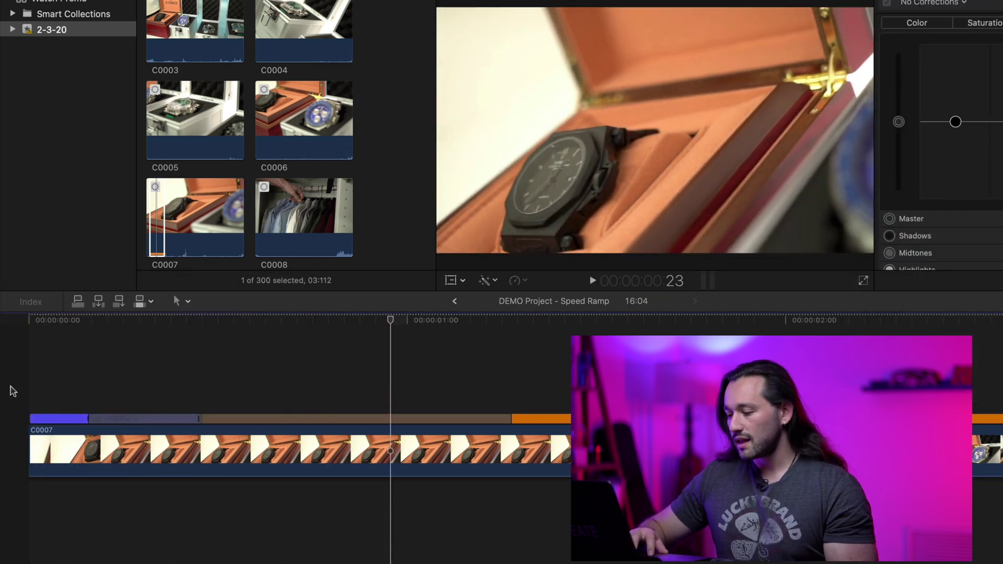
pyautogui.press('Home')
# - Shorten the speed transition between C0007's fast and slow segments, and lengthen it again to end at about 1:09
pyautogui.press('super+minus')
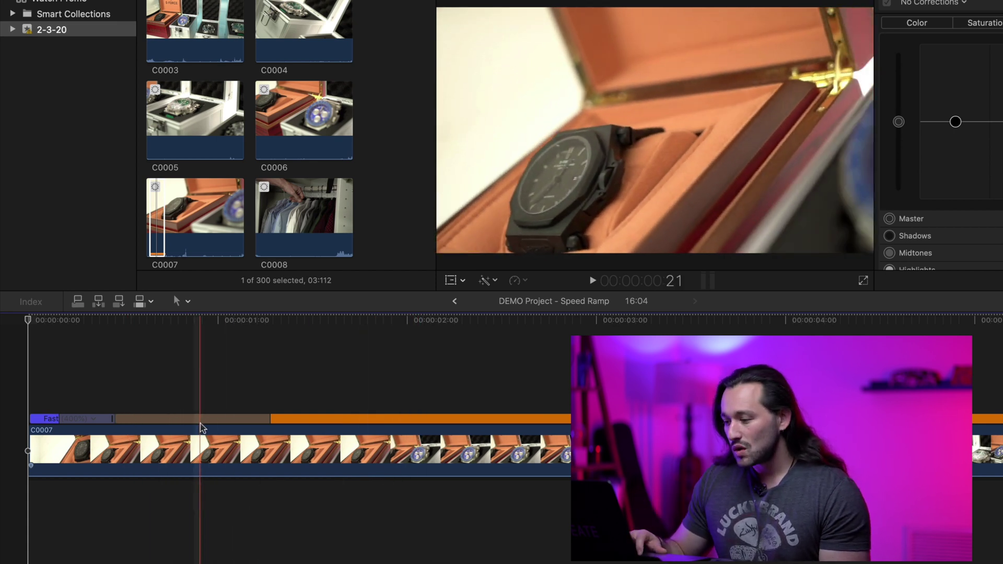
pyautogui.moveTo(270, 420); pyautogui.dragTo(115, 419)
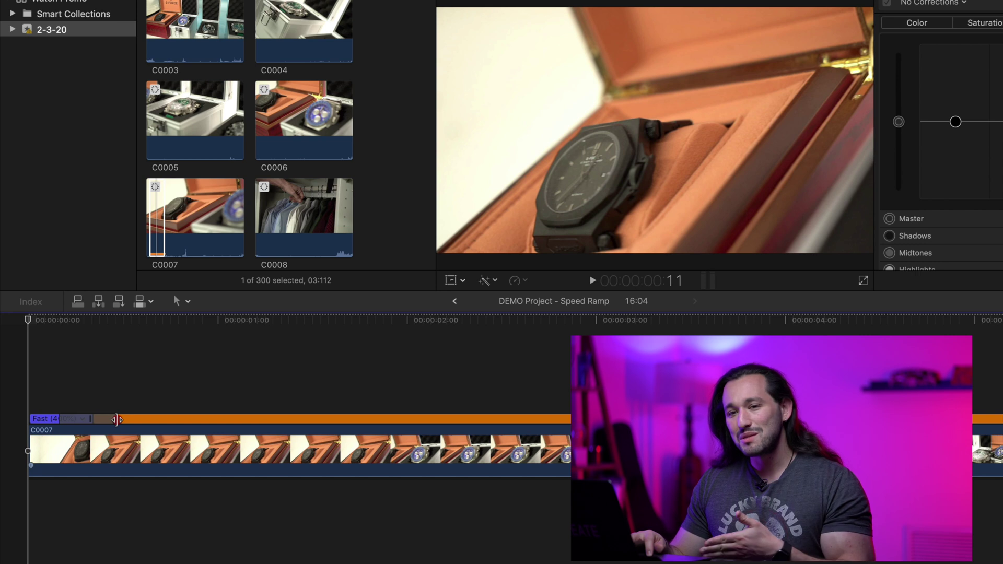
pyautogui.moveTo(117, 419); pyautogui.dragTo(287, 412)
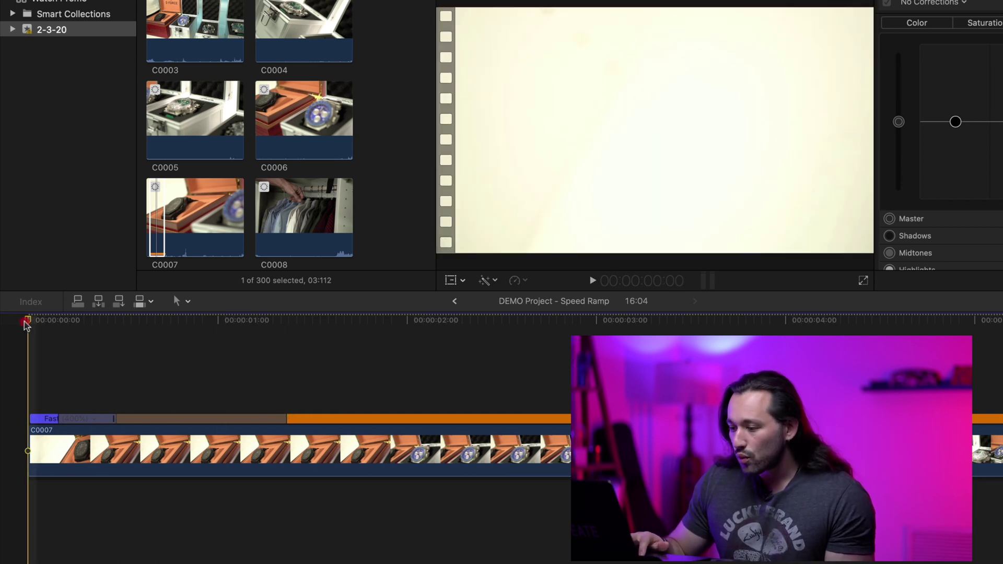
# - Place the playhead at 0:11 and add the Motion Blur 24 title above the start of the C0007 clip
pyautogui.moveTo(94, 335); pyautogui.dragTo(119, 338)
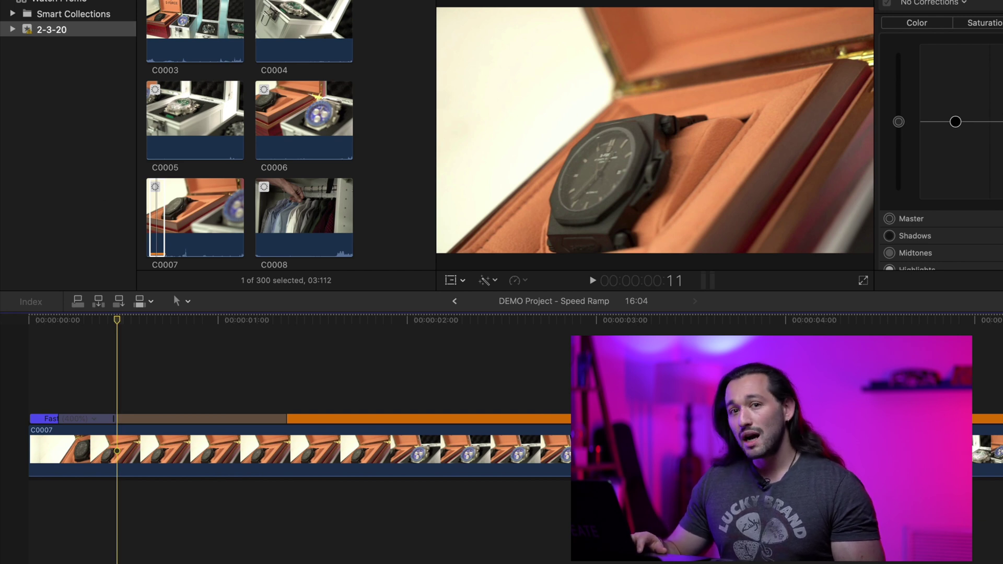
pyautogui.press('alt+super+1')
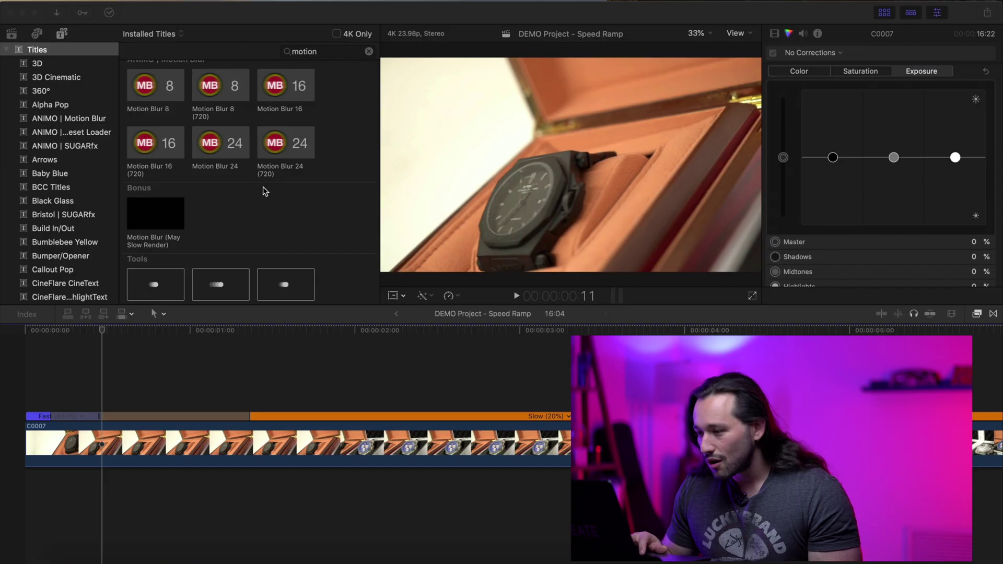
pyautogui.click(208, 156)
pyautogui.click(214, 150)
pyautogui.moveTo(220, 151); pyautogui.dragTo(28, 401)
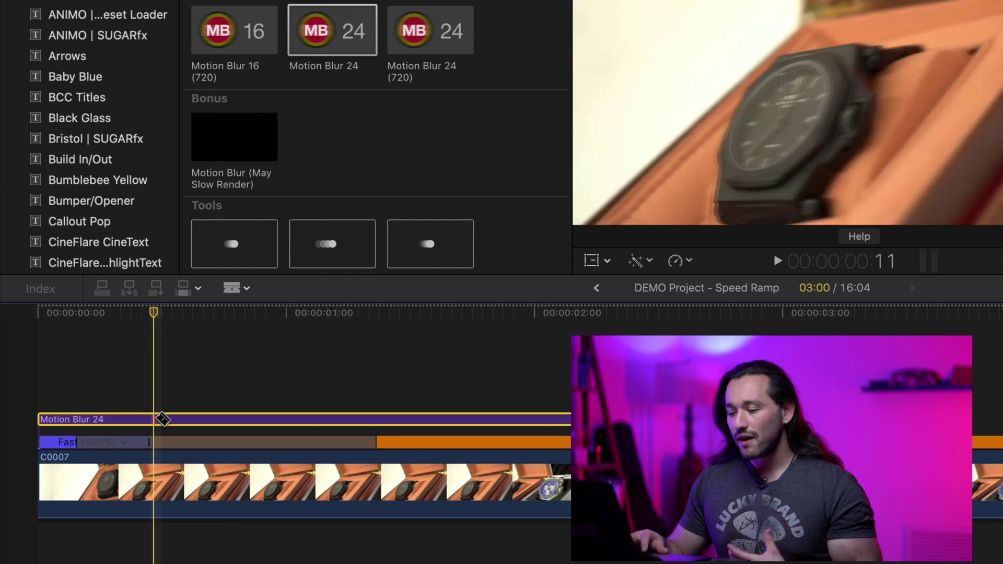
# - Cut the Motion Blur 24 title at about 0:11 and delete the part after the cut
pyautogui.press('super+b')
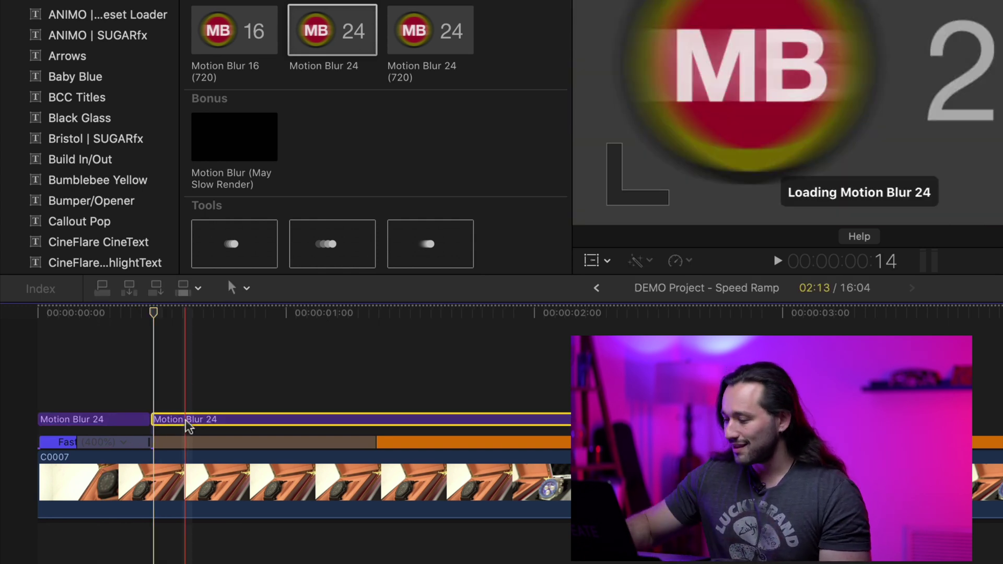
pyautogui.click(159, 419)
pyautogui.press('Delete')
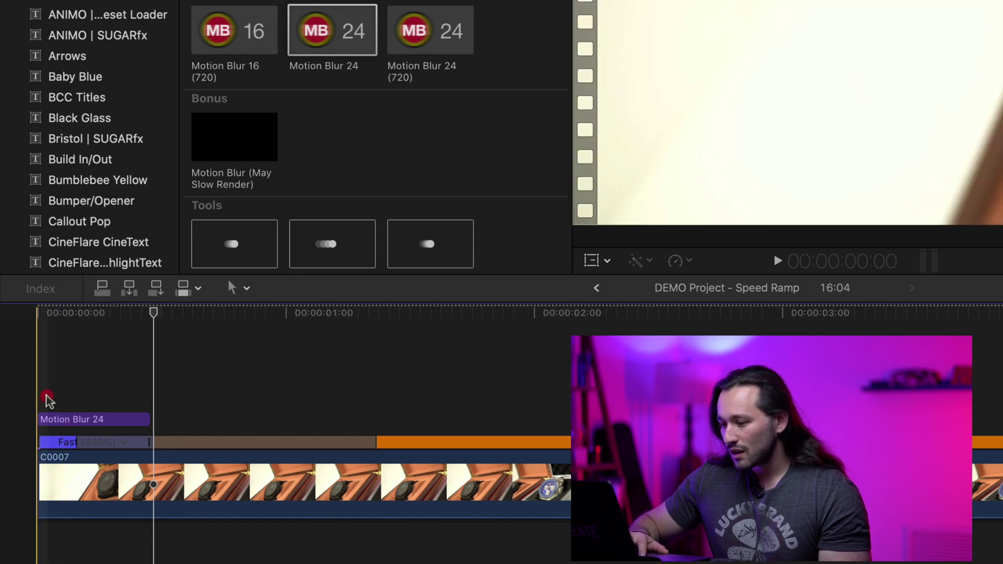
# - Scrub and replay the opening of C0007 to review the motion blur over the fast segment
pyautogui.press('Home')
pyautogui.moveTo(37, 313); pyautogui.dragTo(181, 349)
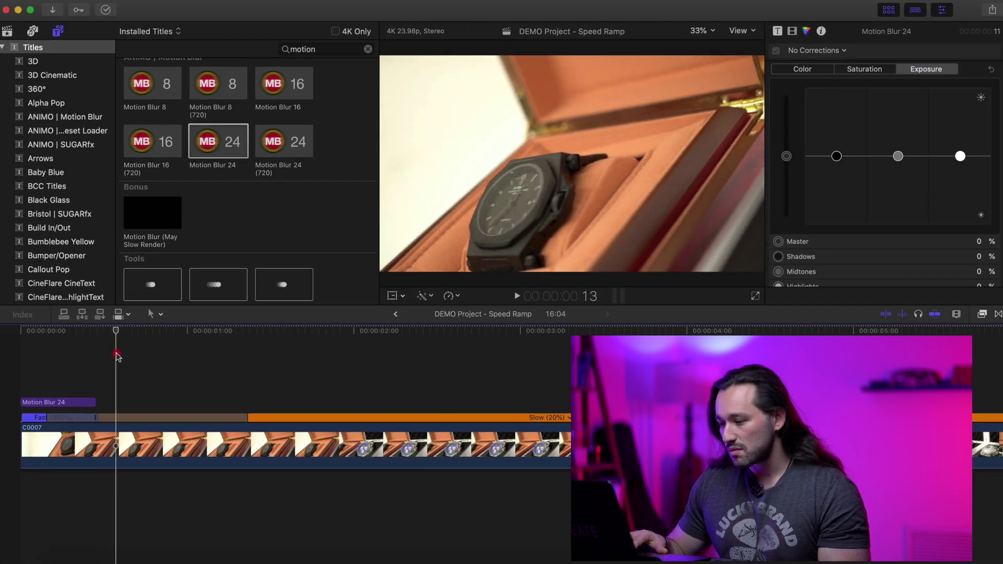
pyautogui.moveTo(117, 356); pyautogui.dragTo(1, 385)
pyautogui.press('space')
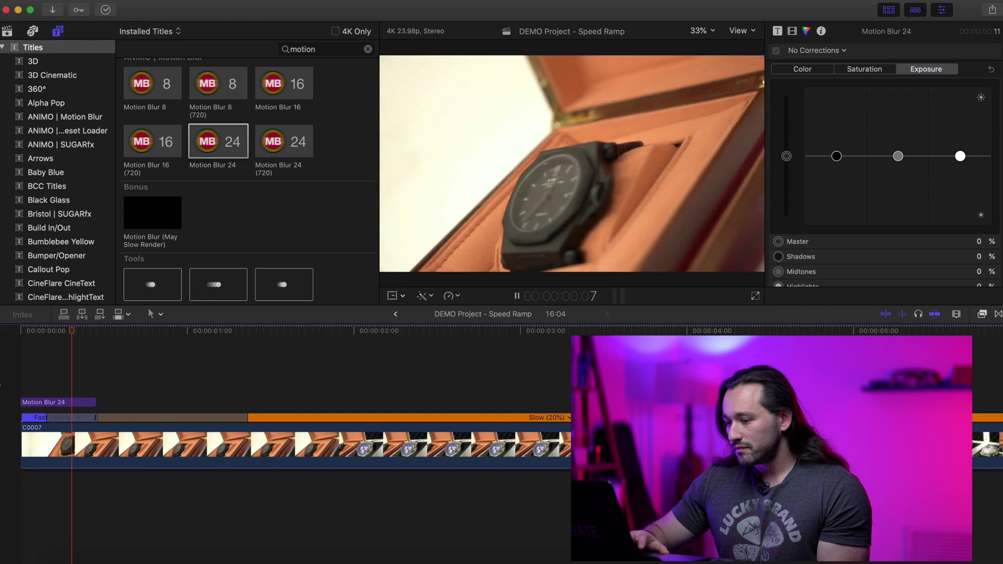
pyautogui.press('Home')
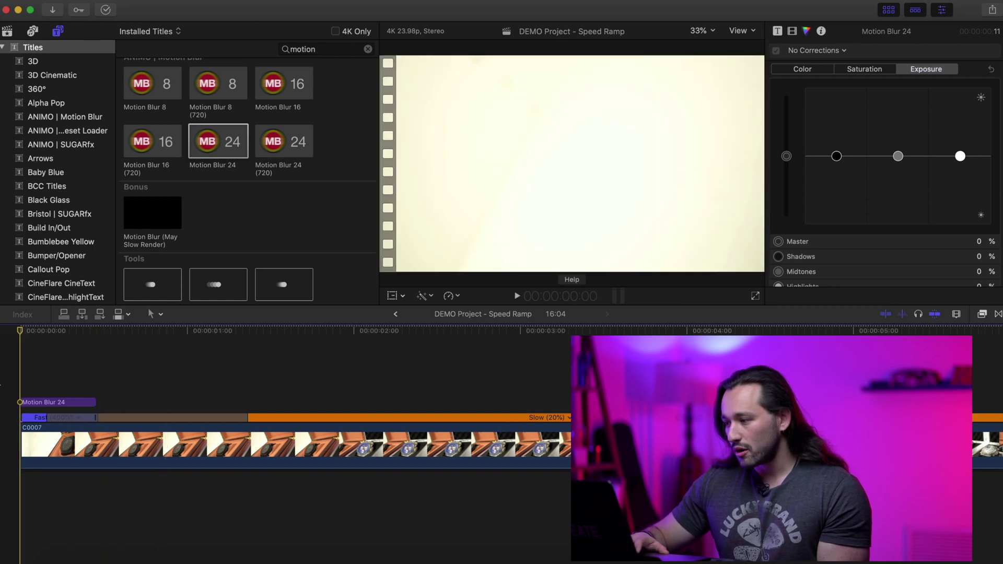
pyautogui.press('space')
pyautogui.press('space')
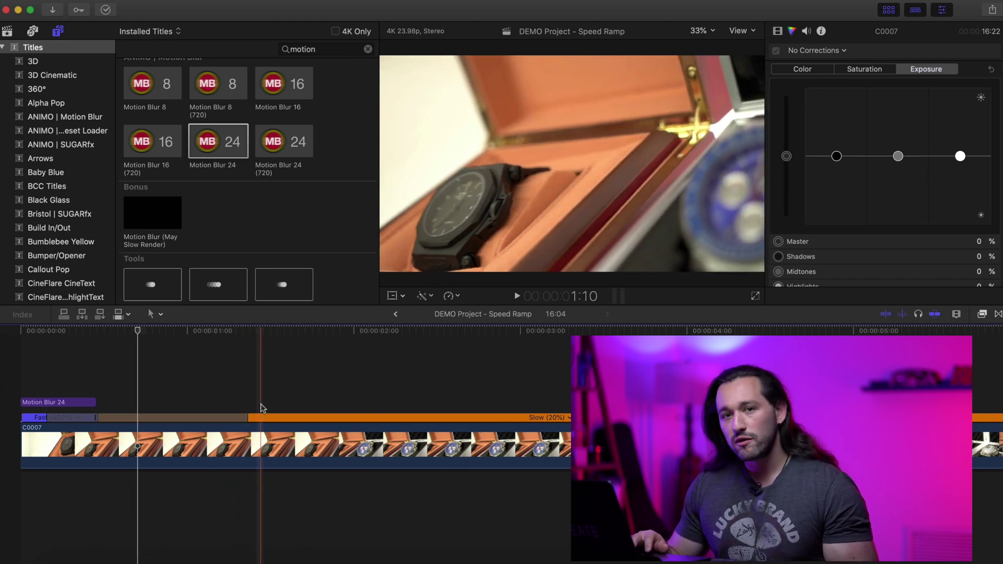
# - Play the C0061 clip from its start at 10:01 to review the chandelier-to-kitchen shot
pyautogui.press('space')
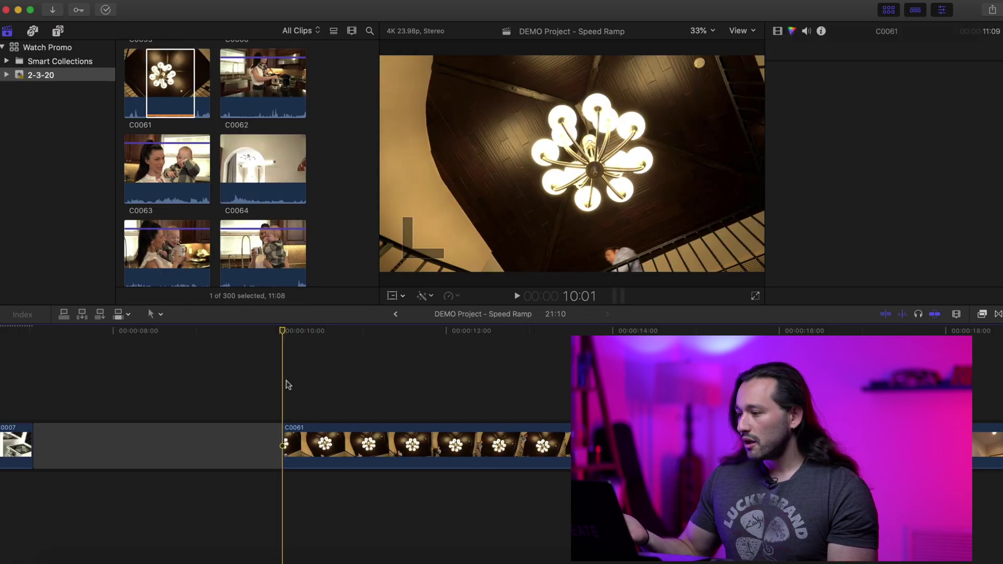
pyautogui.press('super+6')
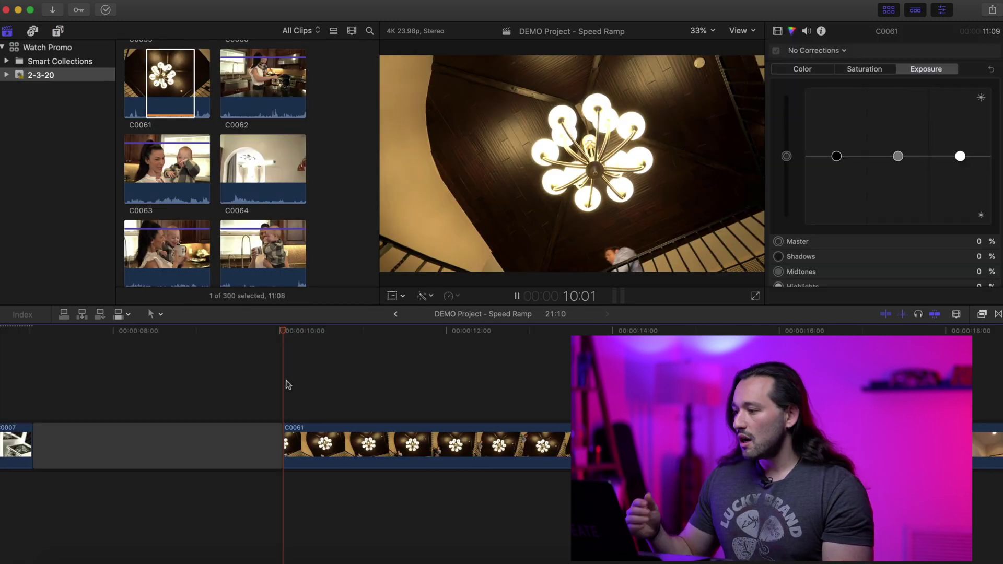
pyautogui.press('space')
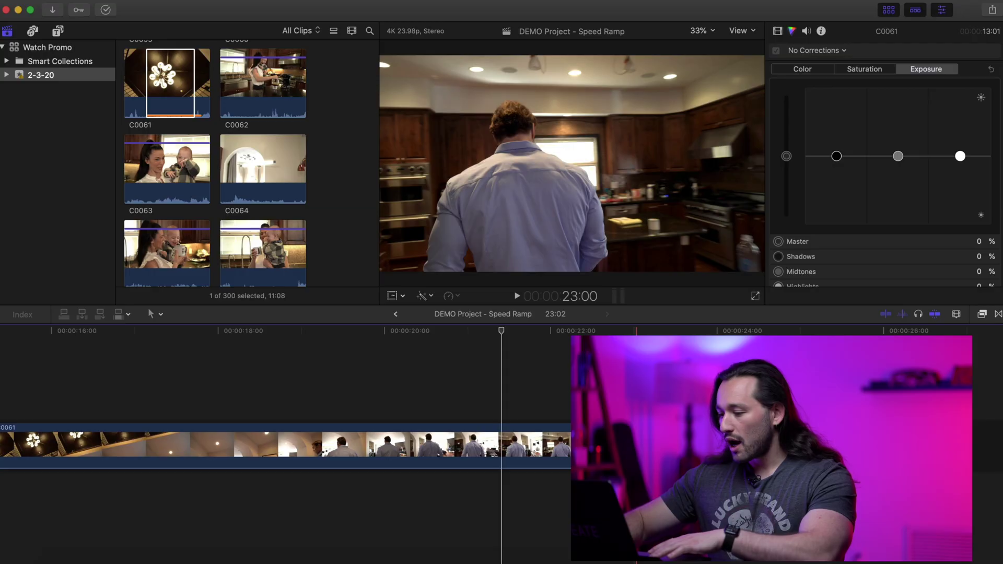
pyautogui.press('e')
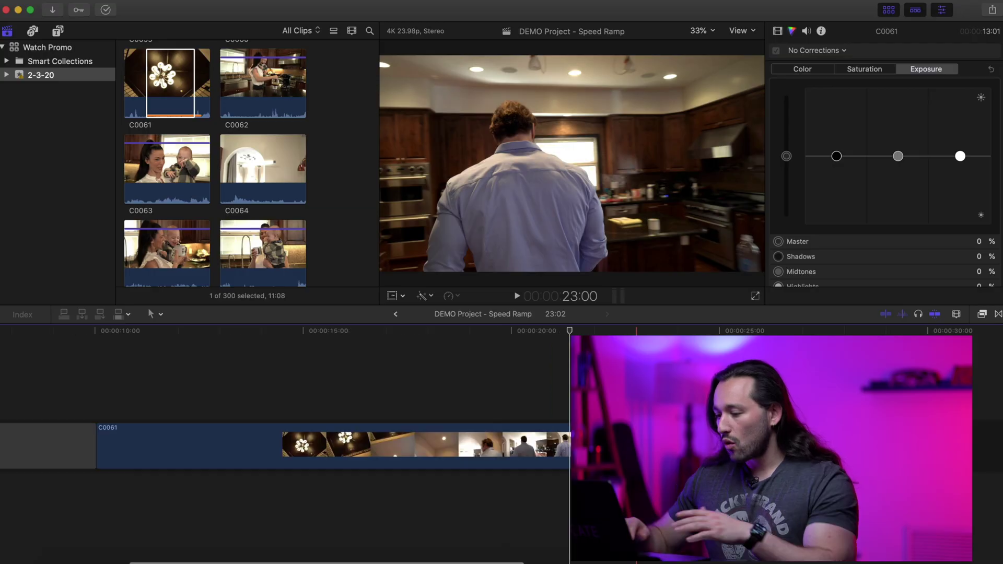
# - Show the retime editor on the C0061 clip and blade its speed at 12:22 and 19:08
pyautogui.click(226, 396)
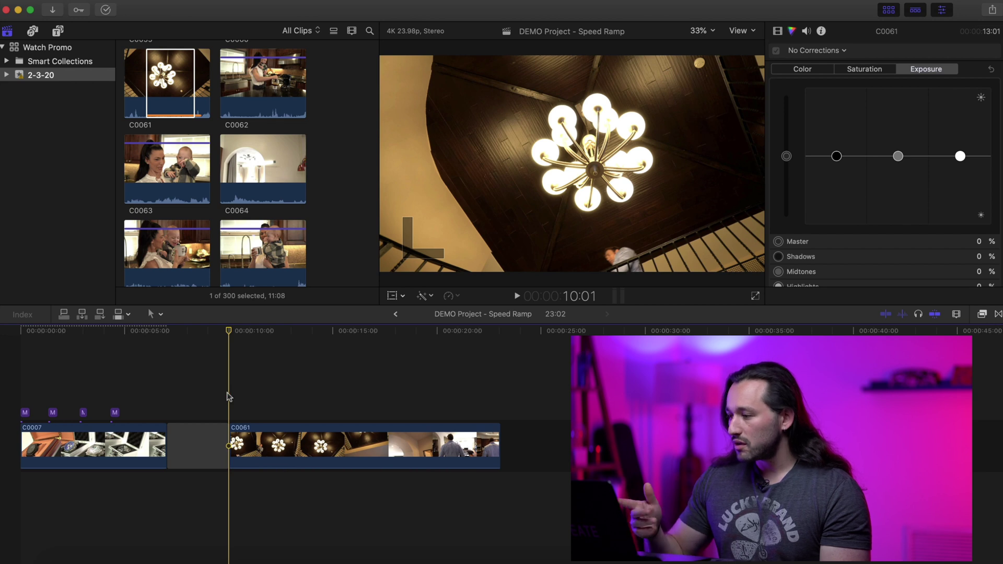
pyautogui.press('space')
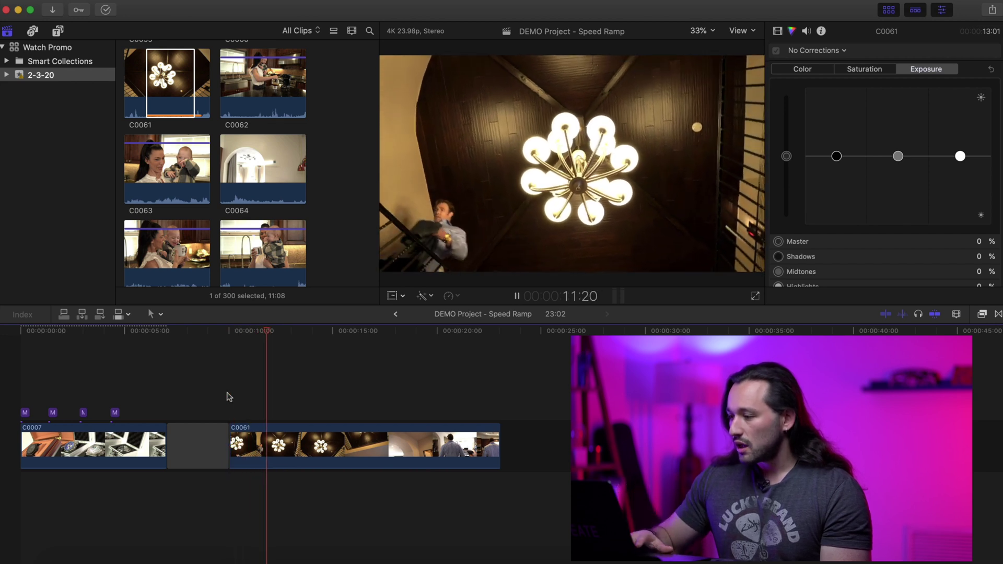
pyautogui.press('space')
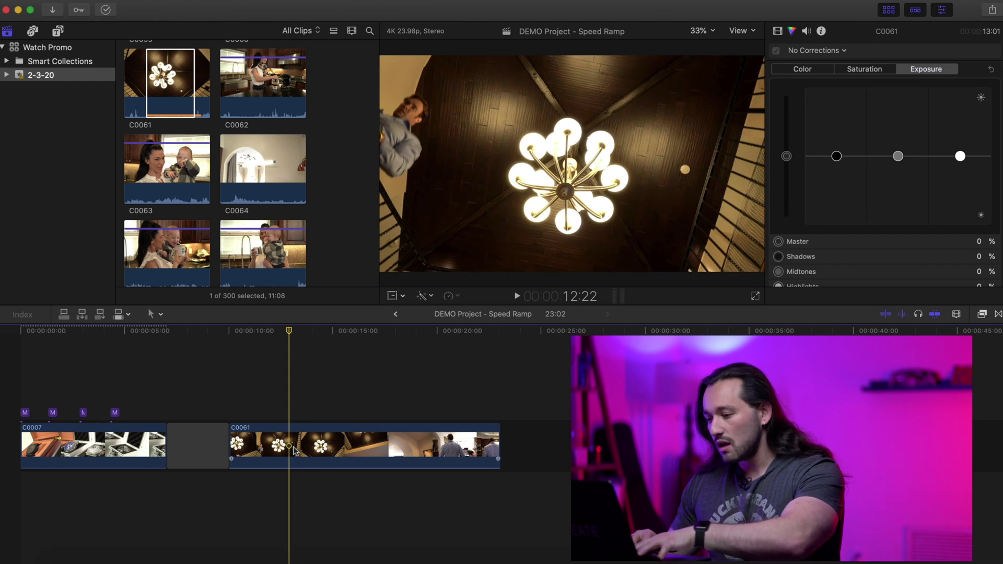
pyautogui.press('super+r')
pyautogui.hotkey('shift', 'b')
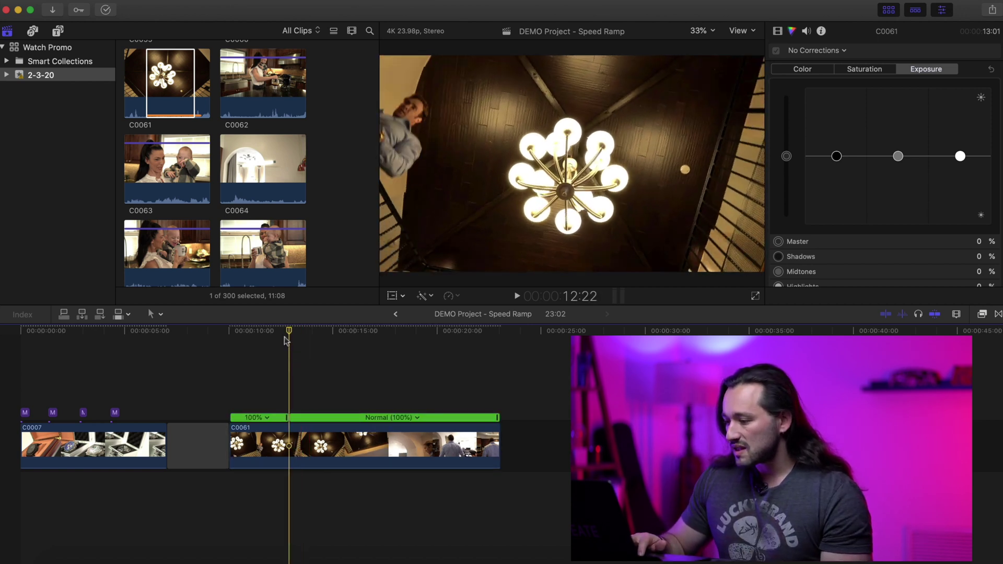
pyautogui.moveTo(290, 330); pyautogui.dragTo(424, 361)
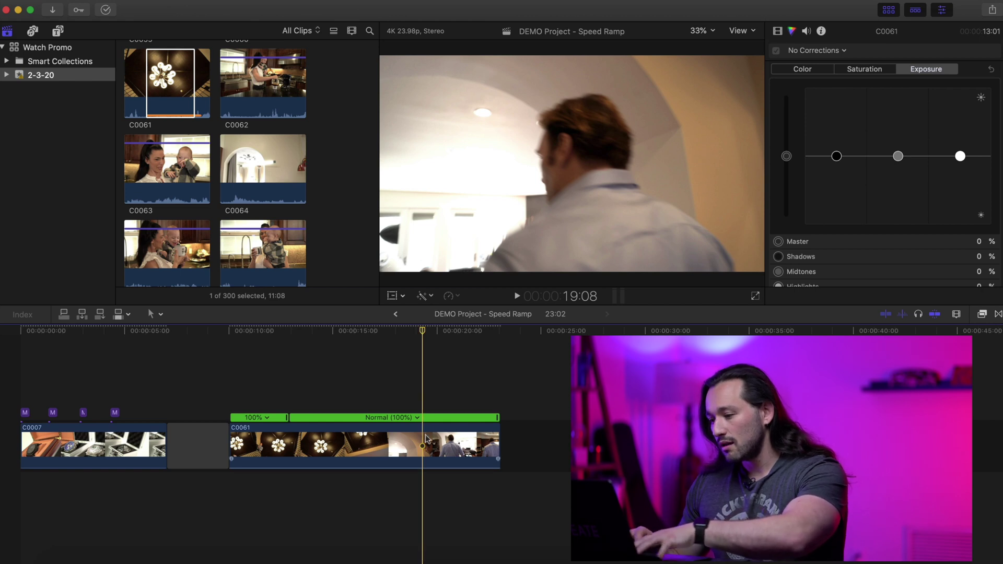
pyautogui.hotkey('shift', 'b')
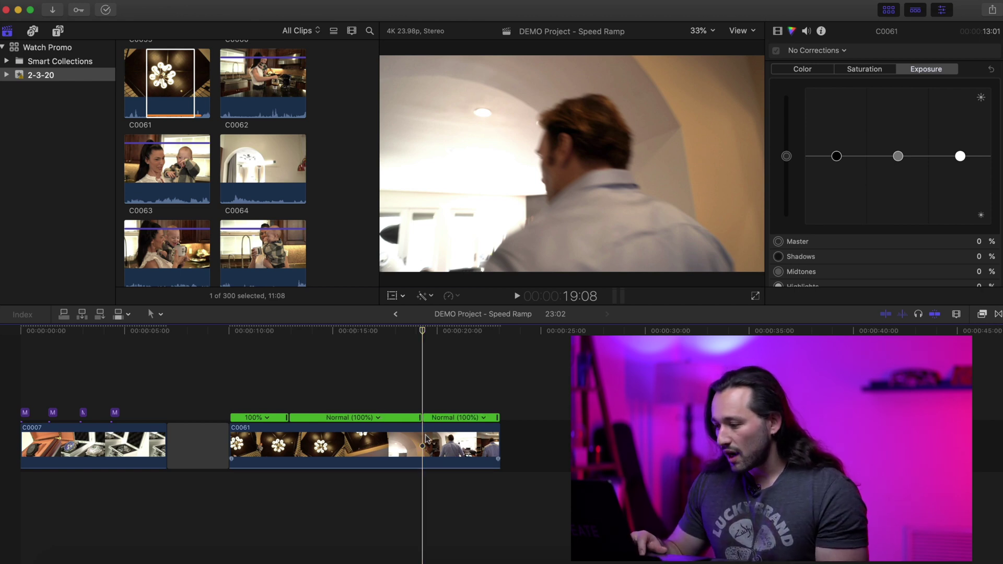
# - Speed up the middle segment of the C0061 clip to 4x and play the clip through the new ramp
pyautogui.click(365, 418)
pyautogui.click(377, 417)
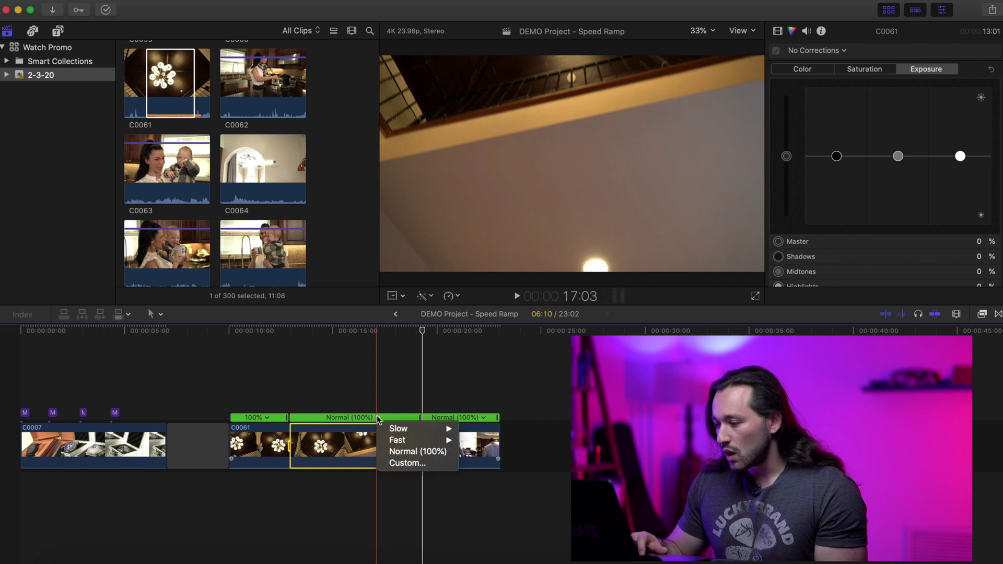
pyautogui.moveTo(401, 442)
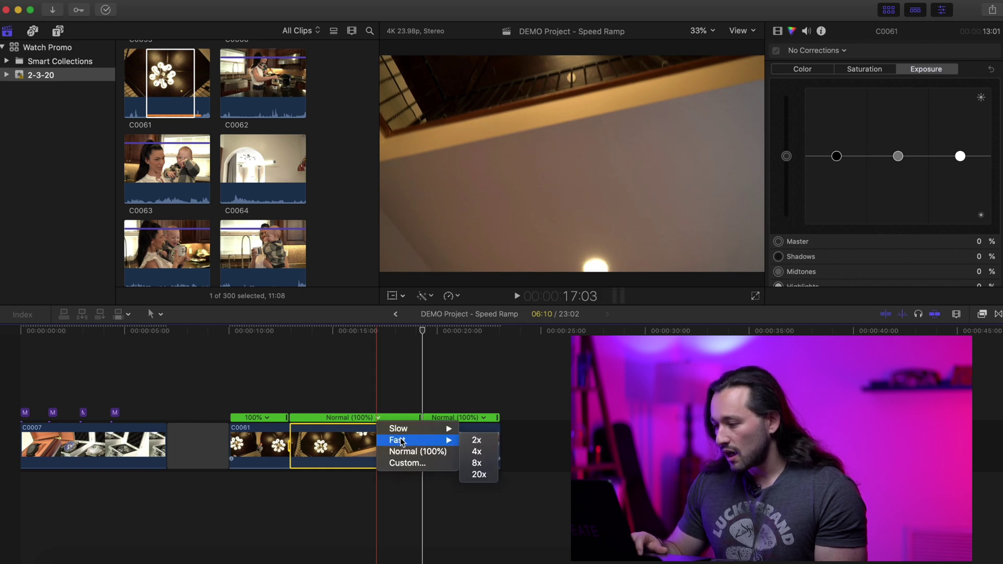
pyautogui.click(462, 451)
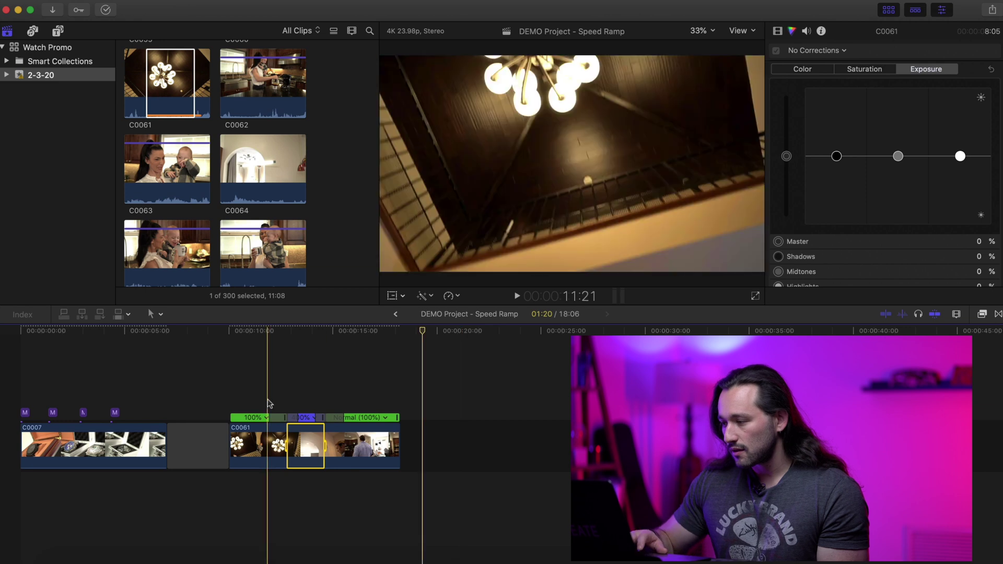
pyautogui.press('super+6')
pyautogui.press('space')
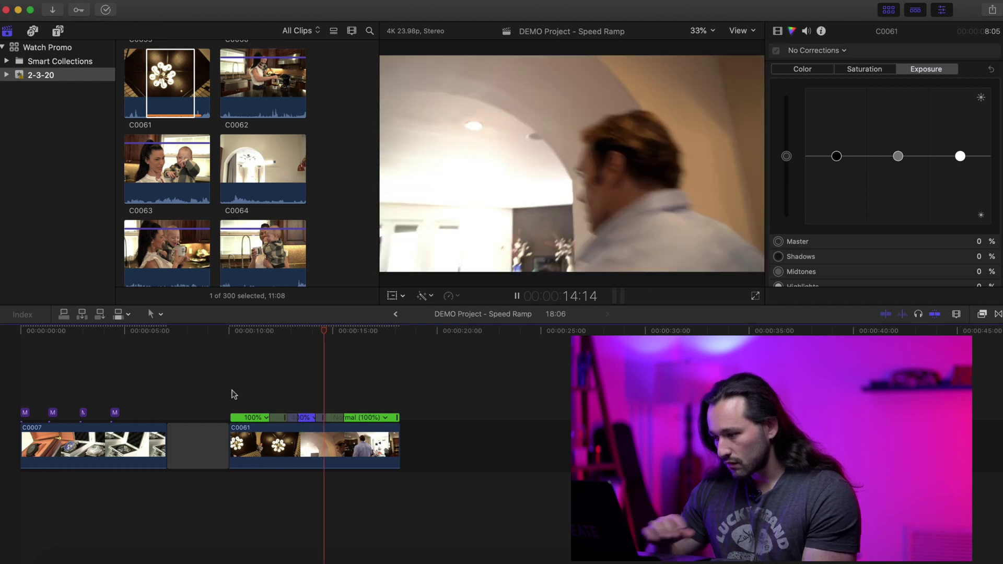
# - Copy the last Motion Blur 24 title above C0061 over the fast segment and extend its end to about 14:15
pyautogui.click(288, 395)
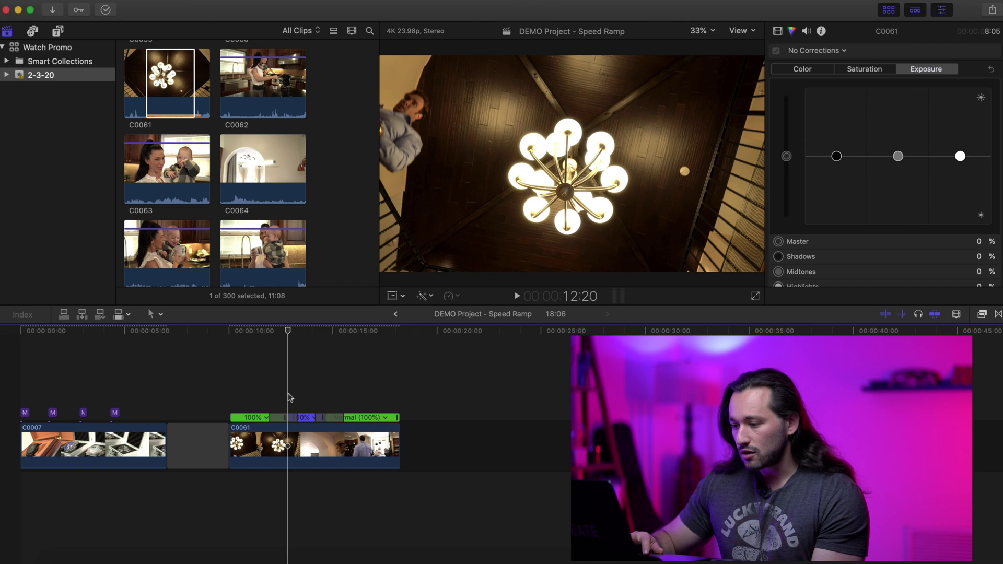
pyautogui.click(114, 413)
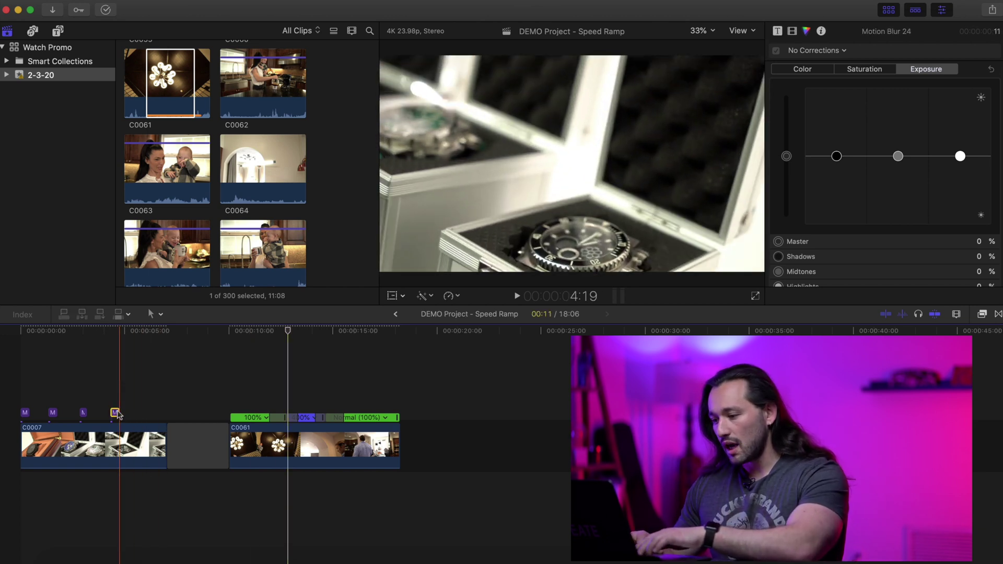
pyautogui.click(290, 395)
pyautogui.moveTo(410, 402)
pyautogui.mouseDown()
pyautogui.moveTo(304, 401)
pyautogui.moveTo(413, 403)
pyautogui.mouseUp()
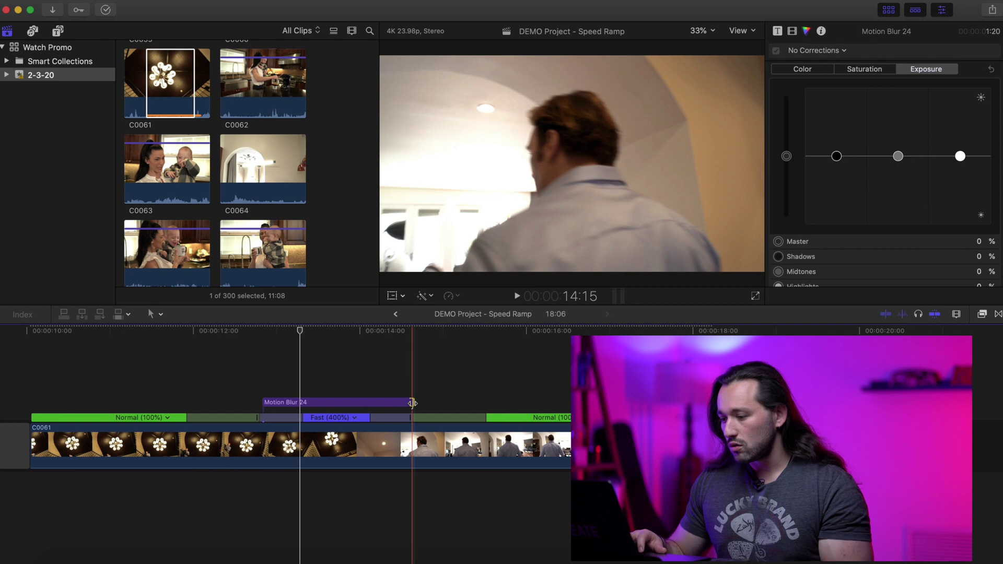
# - Play C0061 from its start at 10:01 to review the speed ramp with the motion blur title
pyautogui.click(215, 387)
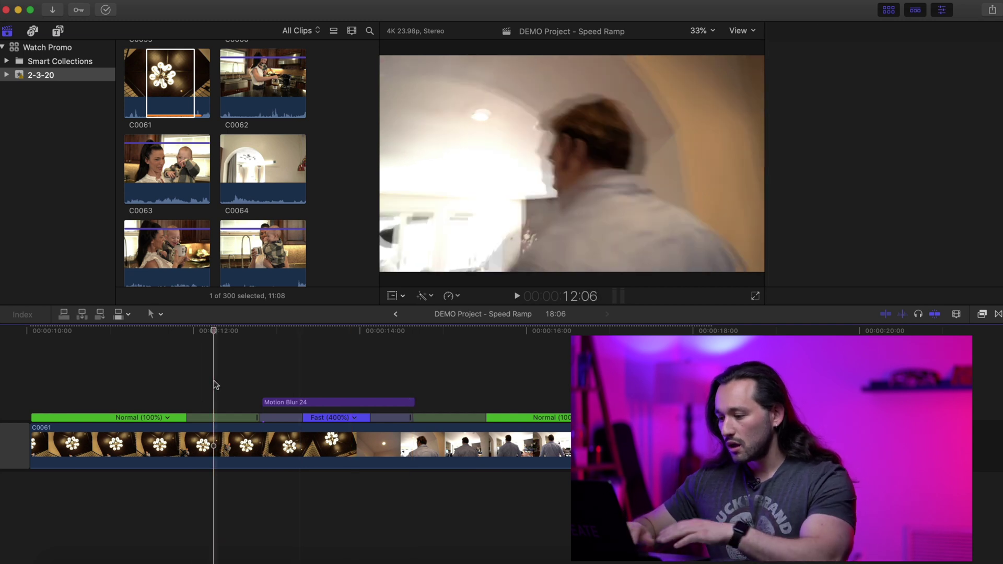
pyautogui.press('super+minus')
pyautogui.press('super+minus')
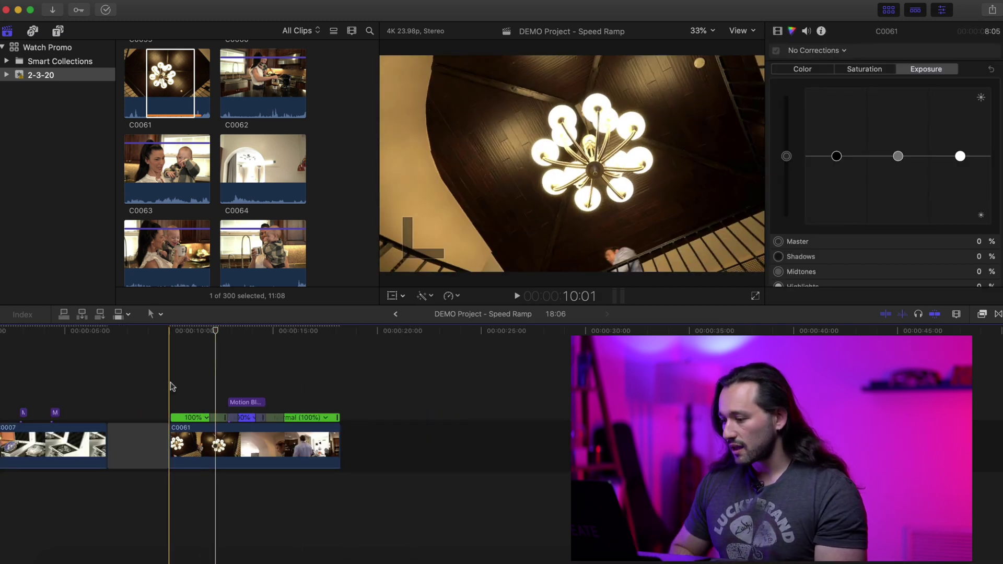
pyautogui.click(172, 386)
pyautogui.press('space')
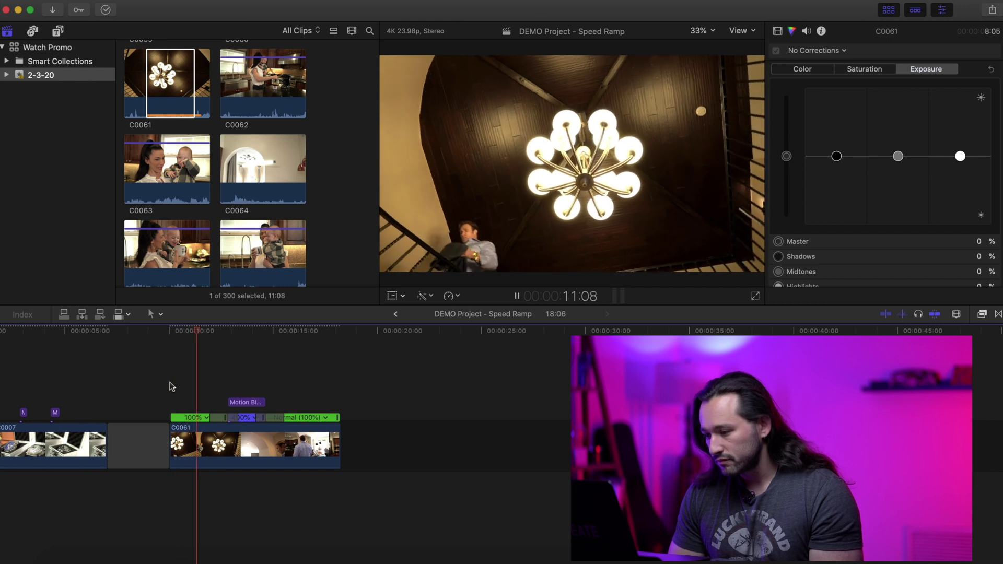